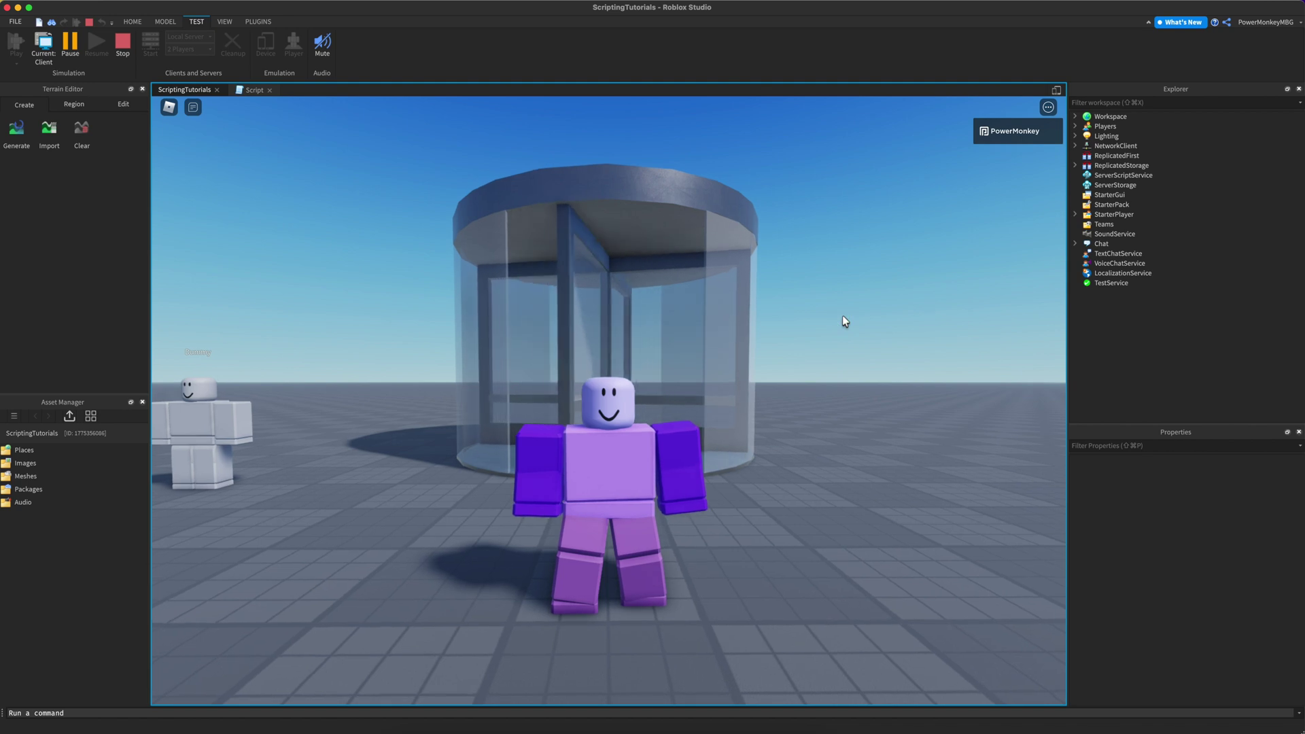
Walk the character up to the revolving door in the play test and examine its glass walls and panels.
{"action": "right_click_drag", "start_coordinate": [842, 316], "coordinate": [839, 316]}
{"action": "key", "text": "w"}
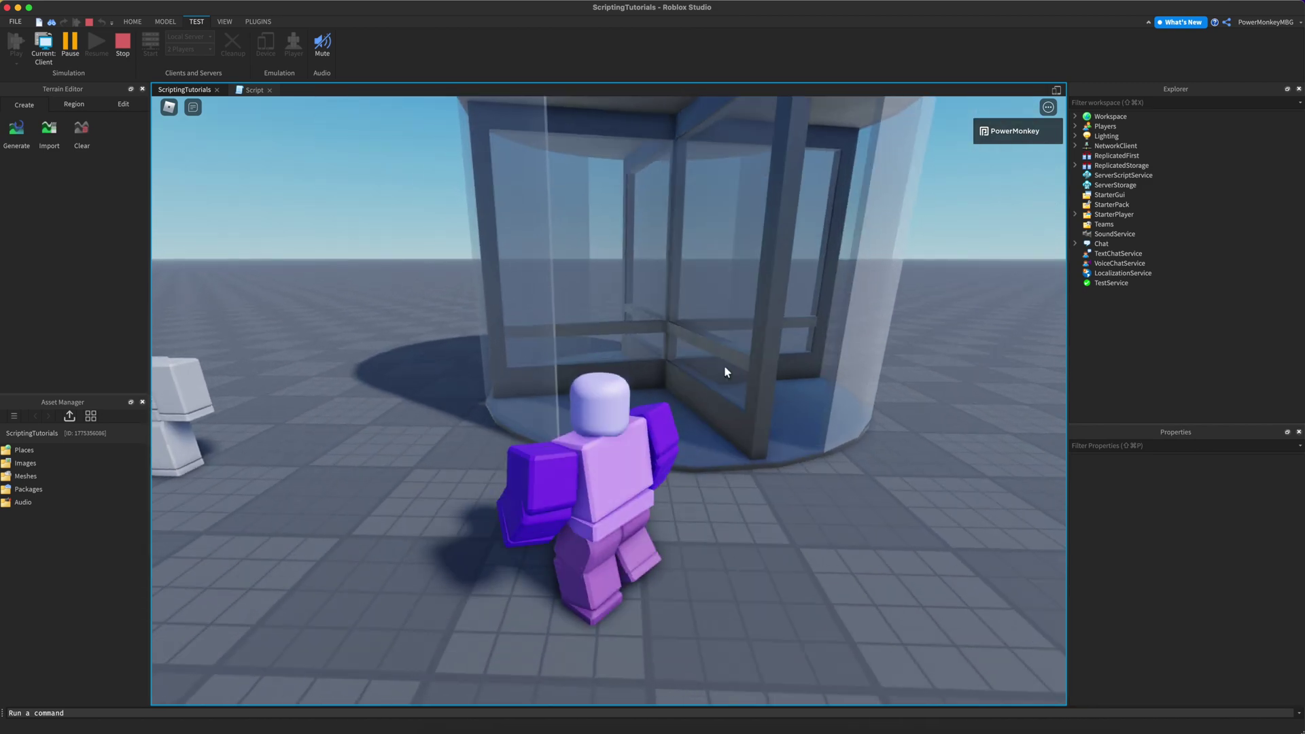
{"action": "right_click_drag", "start_coordinate": [725, 372], "coordinate": [723, 375]}
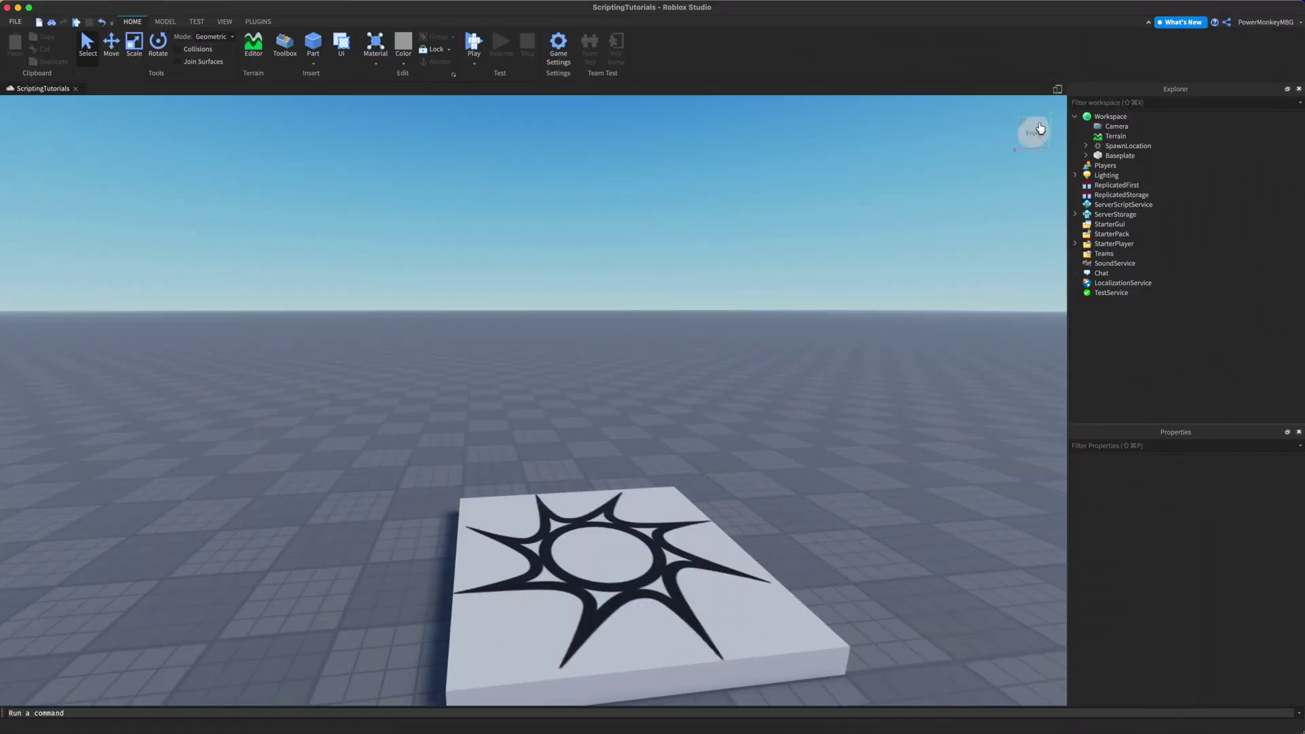
Insert a new model into the Workspace with a part inside it, and place the part on the open baseplate.
{"action": "left_click", "coordinate": [1134, 116]}
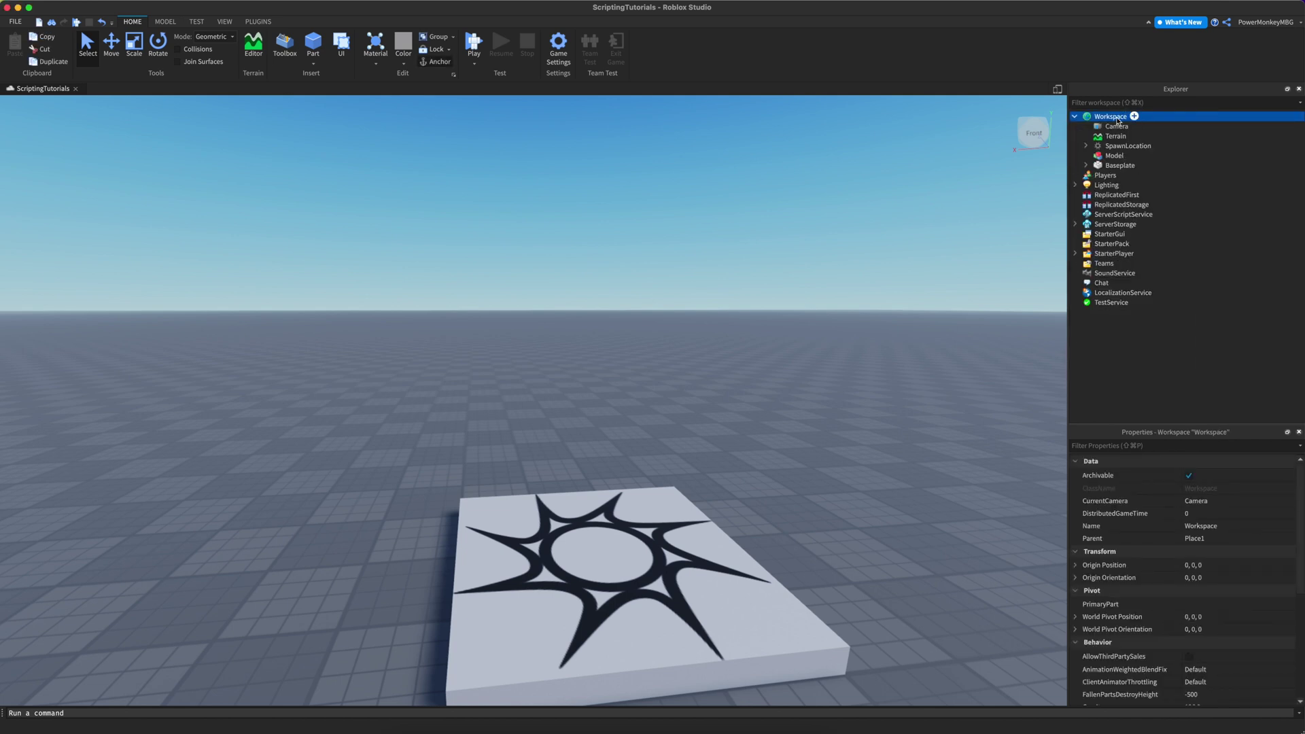
{"action": "left_click", "coordinate": [1131, 156]}
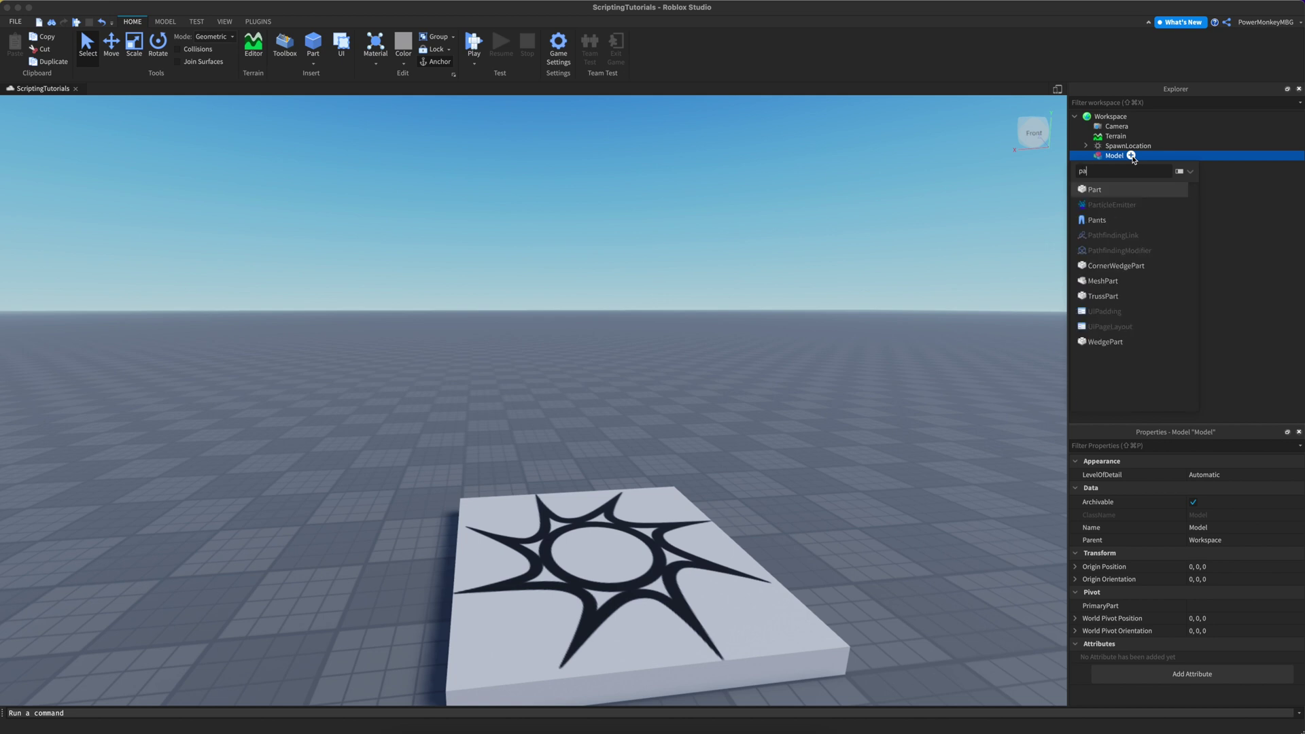
{"action": "right_click_drag", "start_coordinate": [545, 385], "coordinate": [544, 385]}
{"action": "key", "text": "w"}
{"action": "left_click_drag", "start_coordinate": [619, 366], "coordinate": [560, 501]}
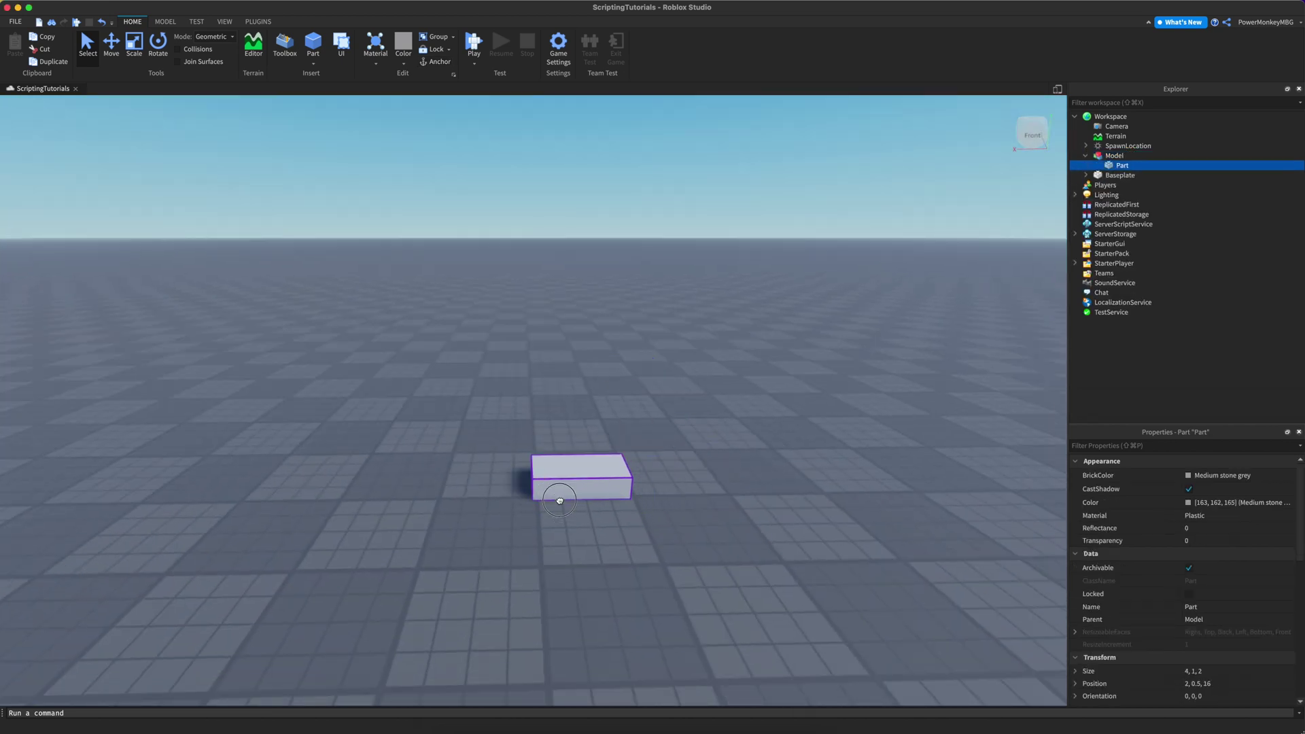
Change the part's shape to Cylinder and rotate it by 90 degrees to stand upright on the baseplate.
{"action": "scroll", "coordinate": [1155, 652], "scroll_direction": "down", "scroll_amount": 5}
{"action": "scroll", "coordinate": [1206, 598], "scroll_direction": "down", "scroll_amount": 5}
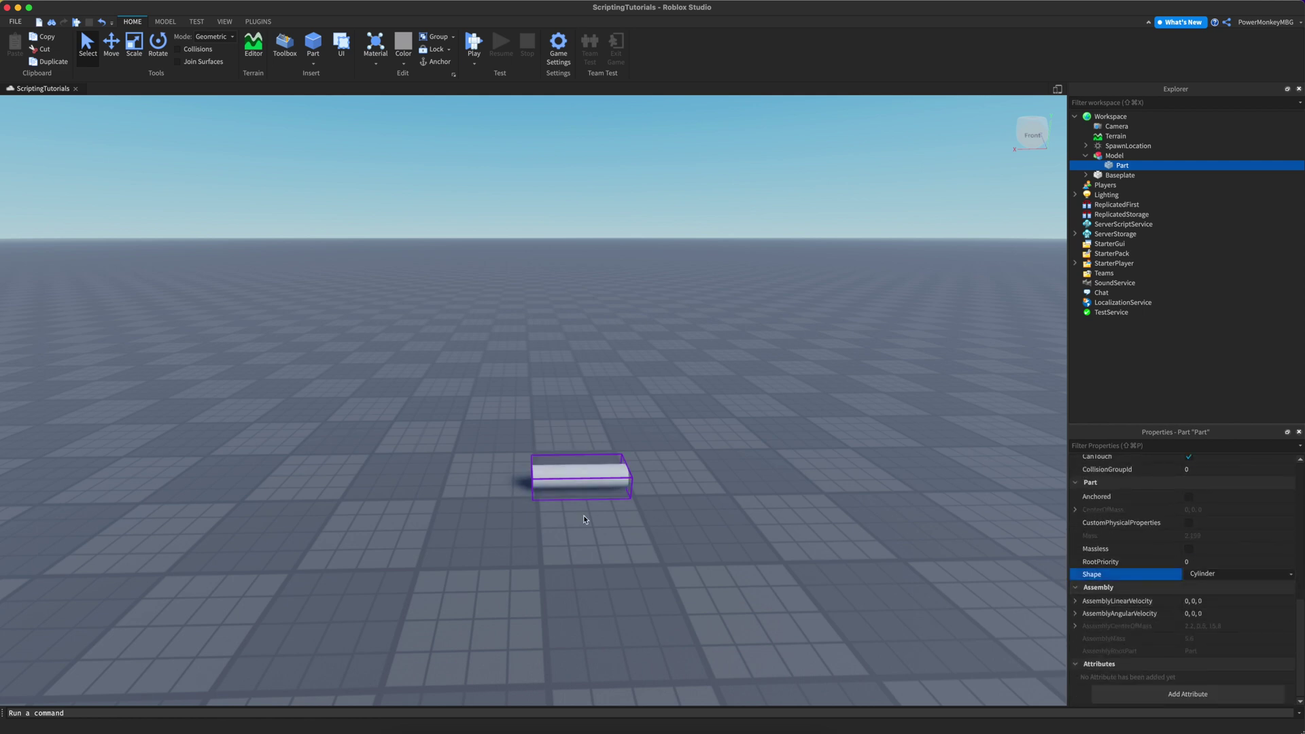
{"action": "key", "text": "super+4"}
{"action": "left_click_drag", "start_coordinate": [571, 445], "coordinate": [515, 458]}
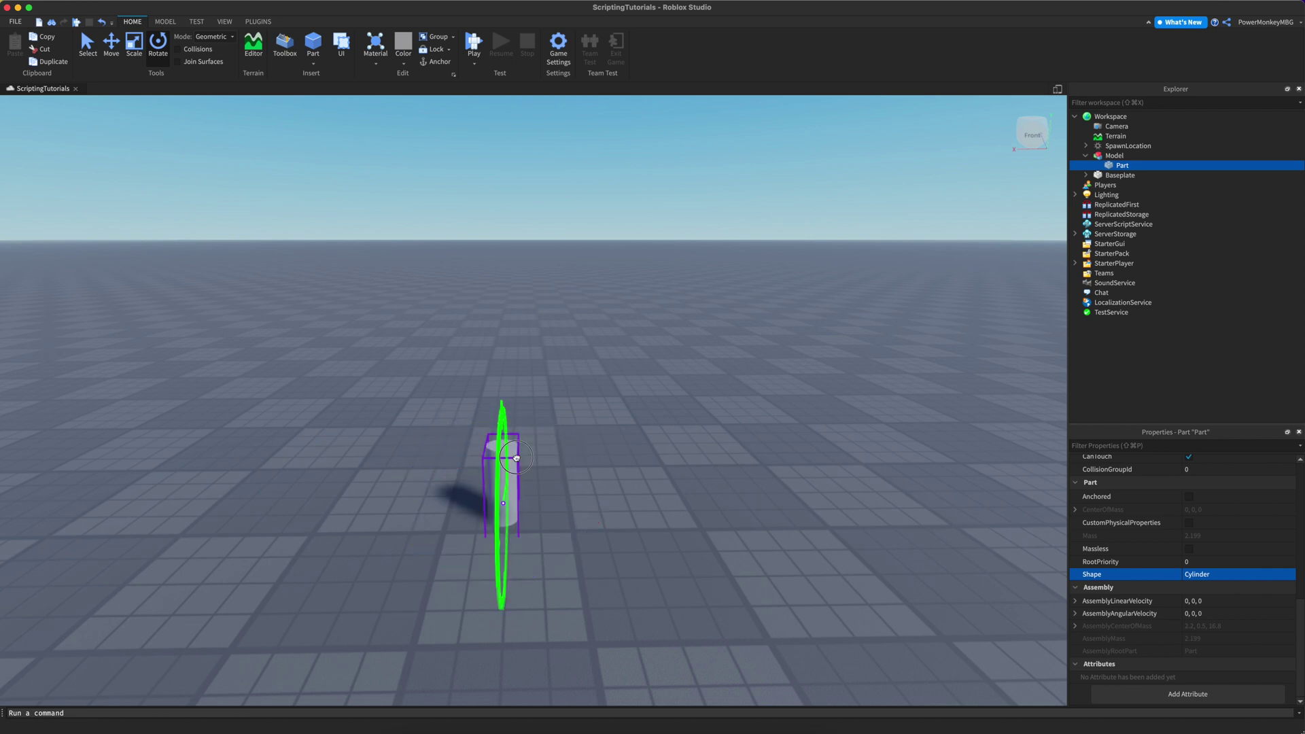
{"action": "left_click_drag", "start_coordinate": [536, 516], "coordinate": [539, 514]}
{"action": "right_click_drag", "start_coordinate": [574, 483], "coordinate": [574, 486]}
{"action": "key", "text": "d"}
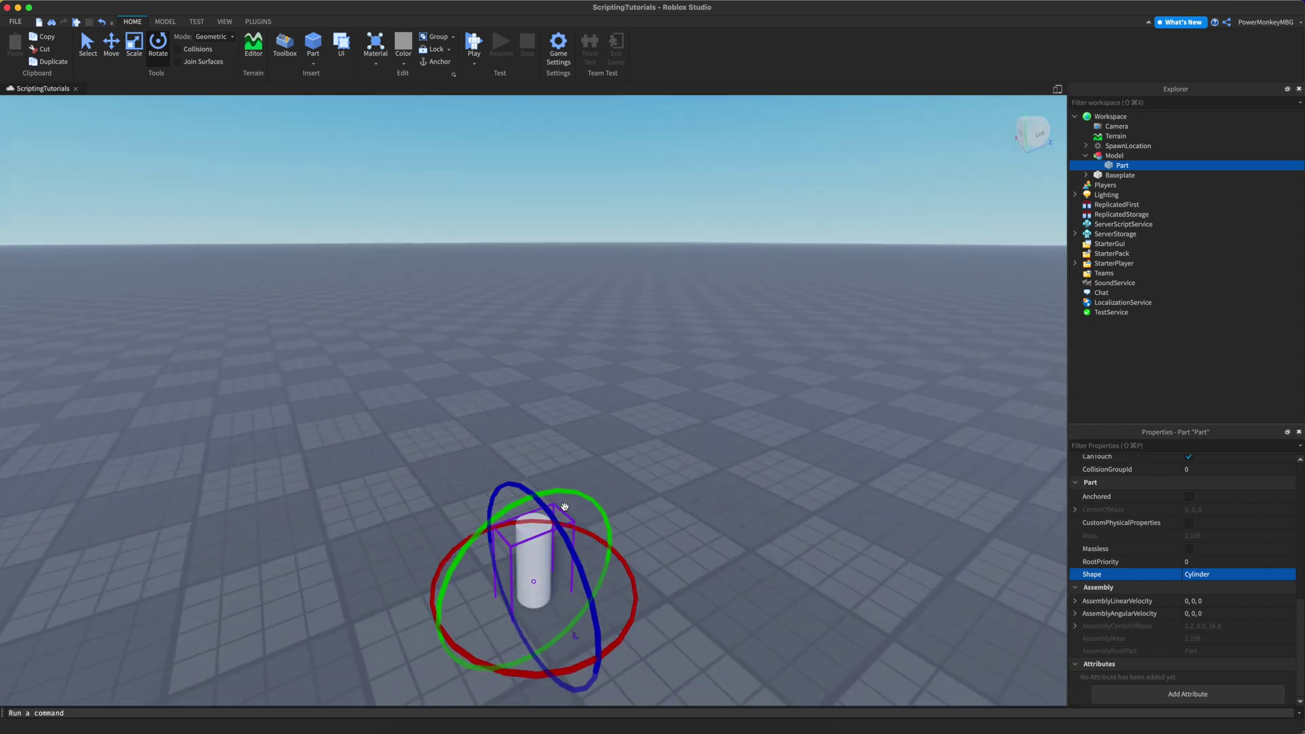
{"action": "key", "text": "super+z"}
{"action": "left_click_drag", "start_coordinate": [524, 543], "coordinate": [504, 574]}
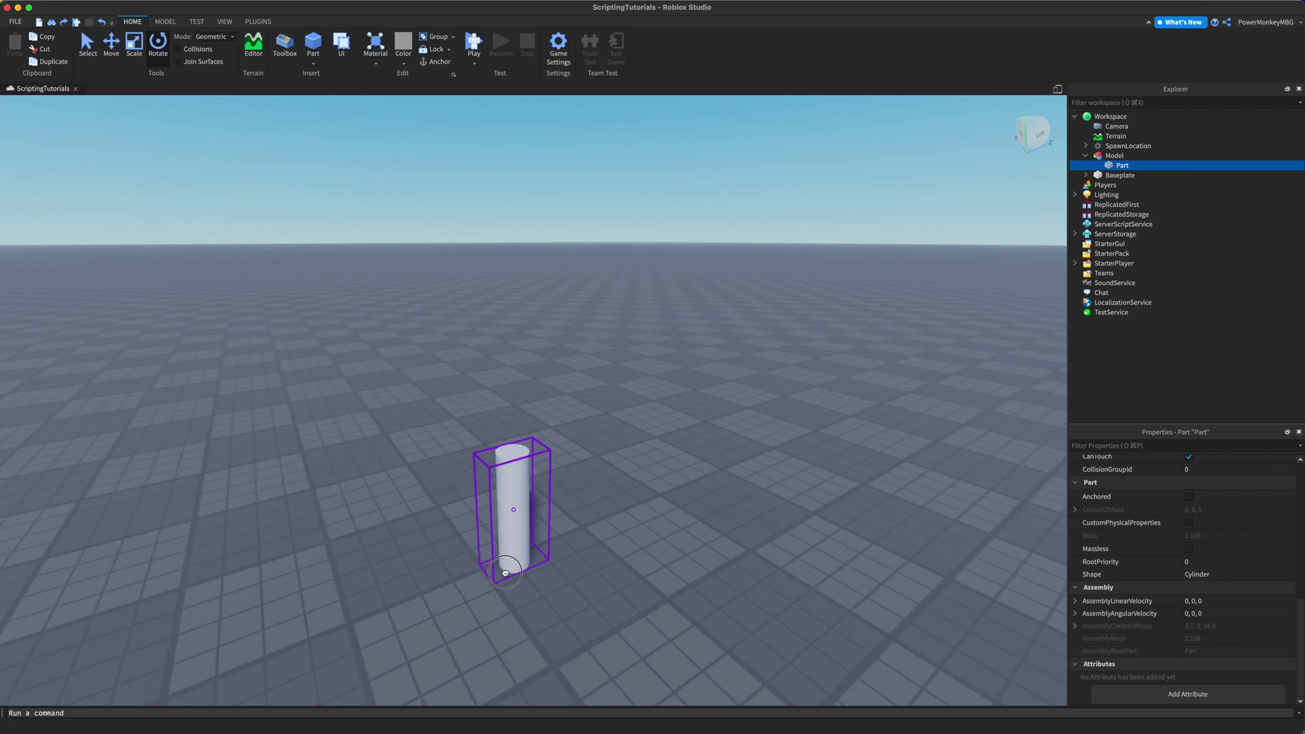
Anchor the upright cylinder and scale it into a wide, thin disc lying on the baseplate.
{"action": "key", "text": "super+3"}
{"action": "left_click_drag", "start_coordinate": [564, 484], "coordinate": [779, 451]}
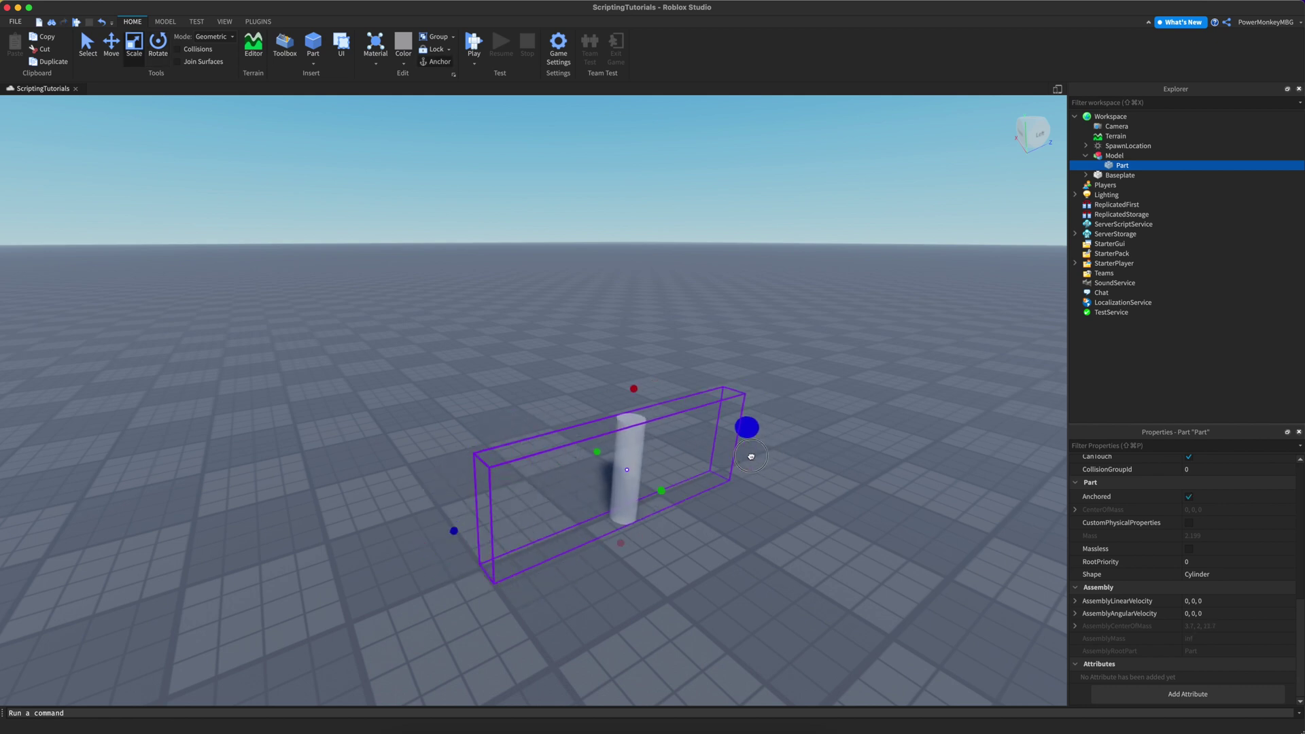
{"action": "right_click_drag", "start_coordinate": [758, 457], "coordinate": [757, 459]}
{"action": "key", "text": "a"}
{"action": "key", "text": "s"}
{"action": "left_click_drag", "start_coordinate": [550, 389], "coordinate": [744, 514]}
{"action": "right_click_drag", "start_coordinate": [742, 515], "coordinate": [738, 516]}
{"action": "key", "text": "d"}
{"action": "key", "text": "d"}
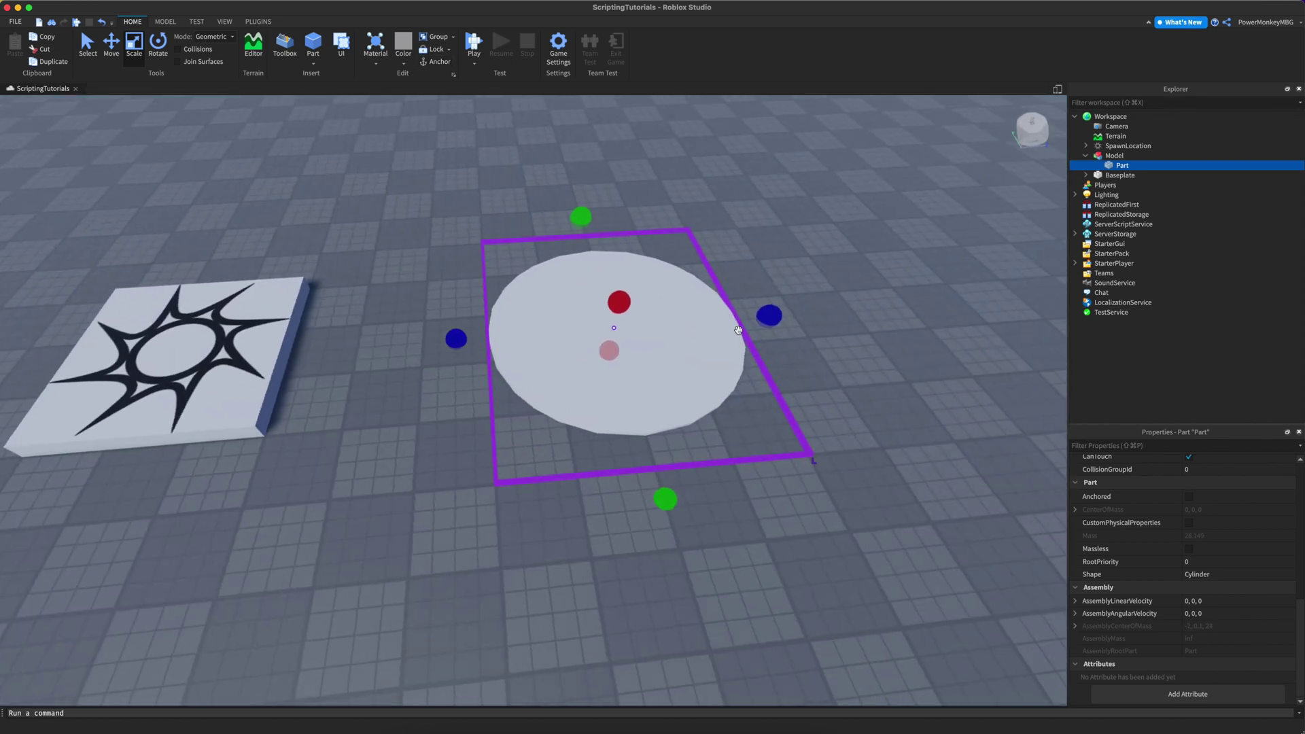
Enlarge the disc to 20 studs in diameter.
{"action": "left_click_drag", "start_coordinate": [603, 322], "coordinate": [650, 321]}
{"action": "right_click_drag", "start_coordinate": [651, 321], "coordinate": [648, 324]}
{"action": "key", "text": "a"}
{"action": "key", "text": "w"}
{"action": "key", "text": "s"}
{"action": "right_click_drag", "start_coordinate": [607, 383], "coordinate": [609, 382]}
{"action": "key", "text": "d"}
{"action": "key", "text": "w"}
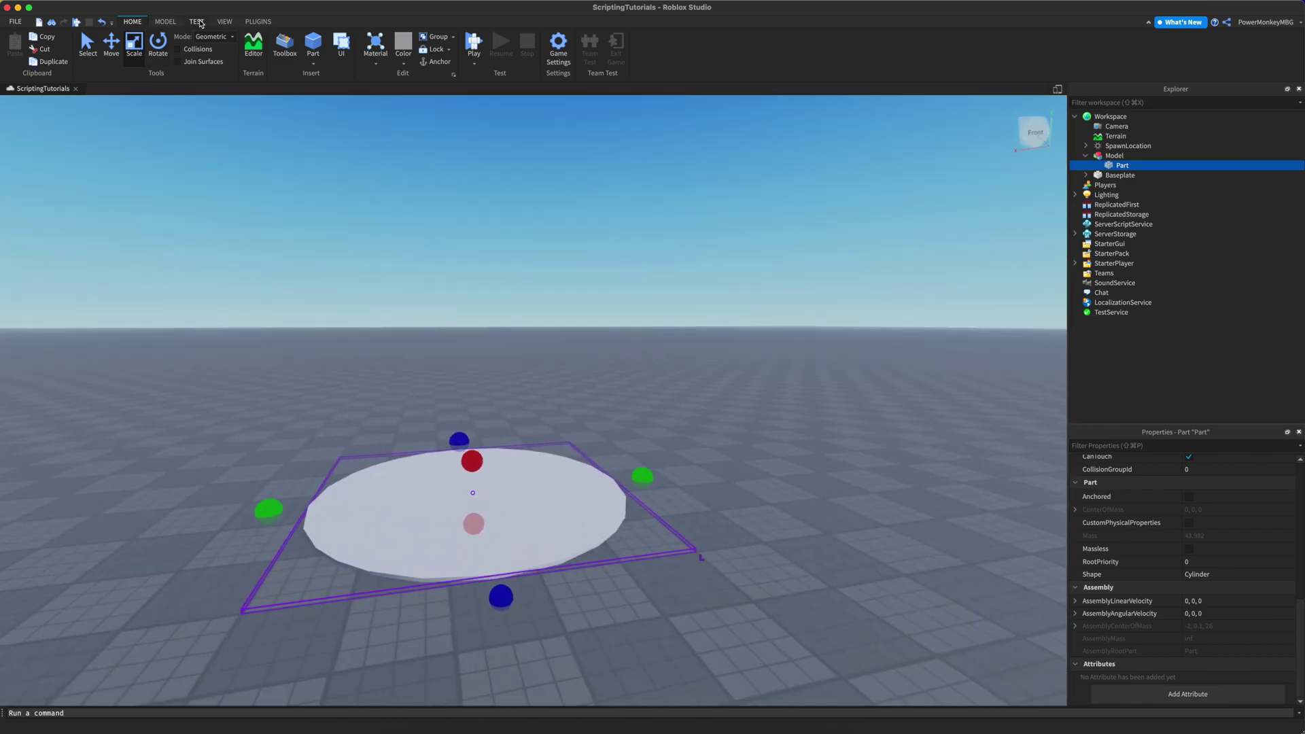
Insert an R15 mesh rig on the disc to compare sizes, and undo its insertion.
{"action": "left_click", "coordinate": [256, 23]}
{"action": "left_click", "coordinate": [209, 46]}
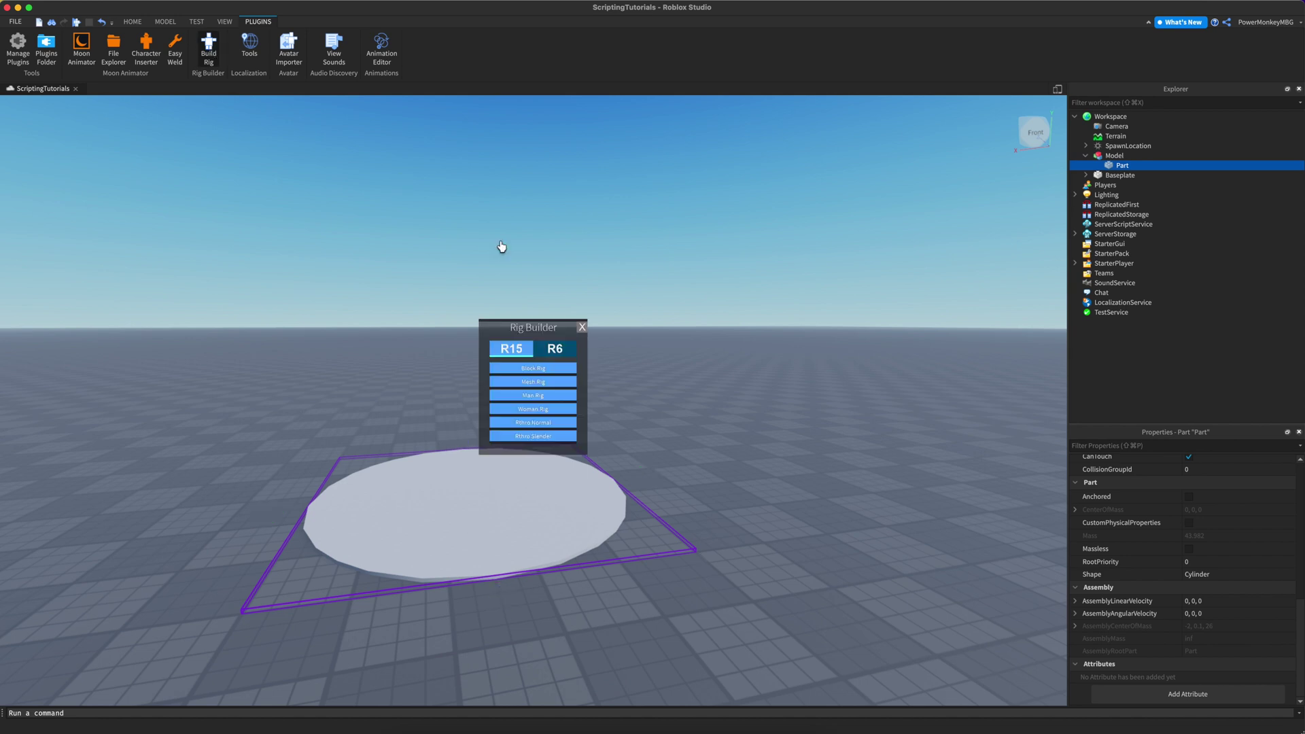
{"action": "left_click", "coordinate": [537, 382]}
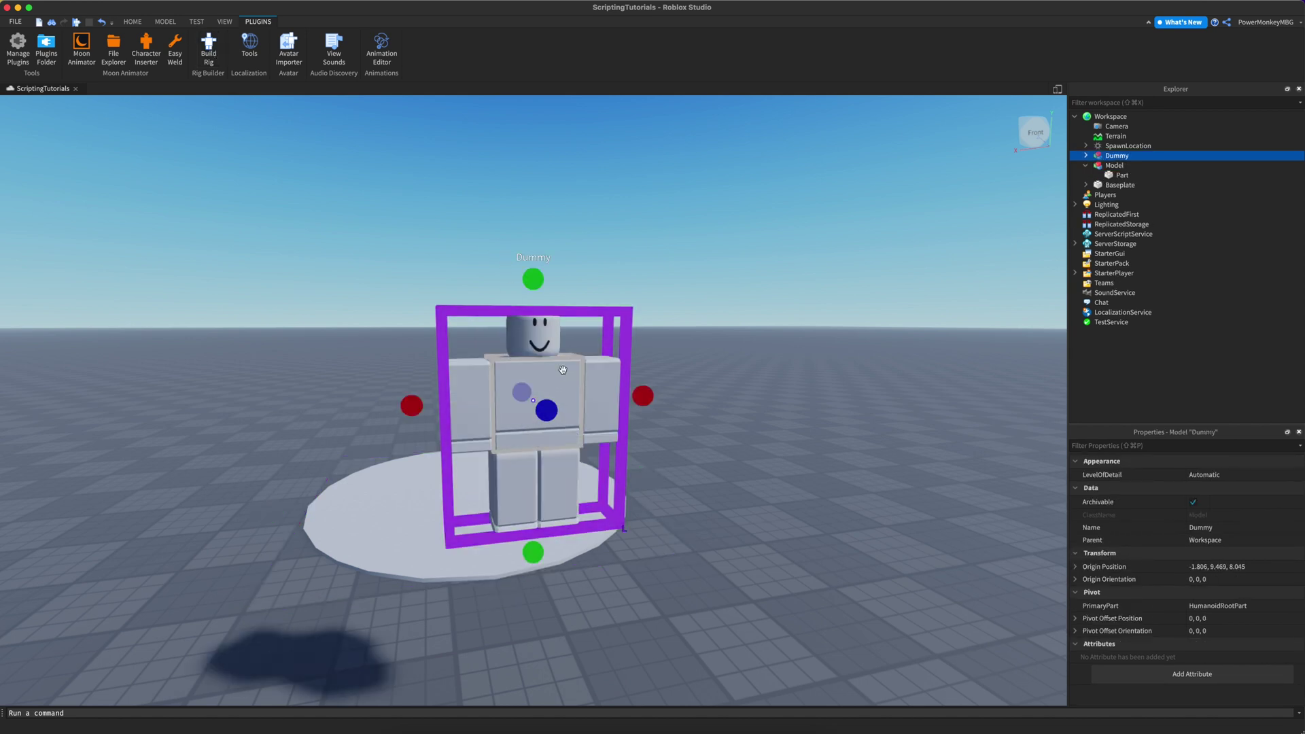
{"action": "left_click_drag", "start_coordinate": [519, 535], "coordinate": [480, 538]}
{"action": "right_click_drag", "start_coordinate": [479, 538], "coordinate": [479, 539]}
{"action": "key", "text": "s"}
{"action": "key", "text": "super+z"}
{"action": "right_click_drag", "start_coordinate": [553, 371], "coordinate": [557, 375]}
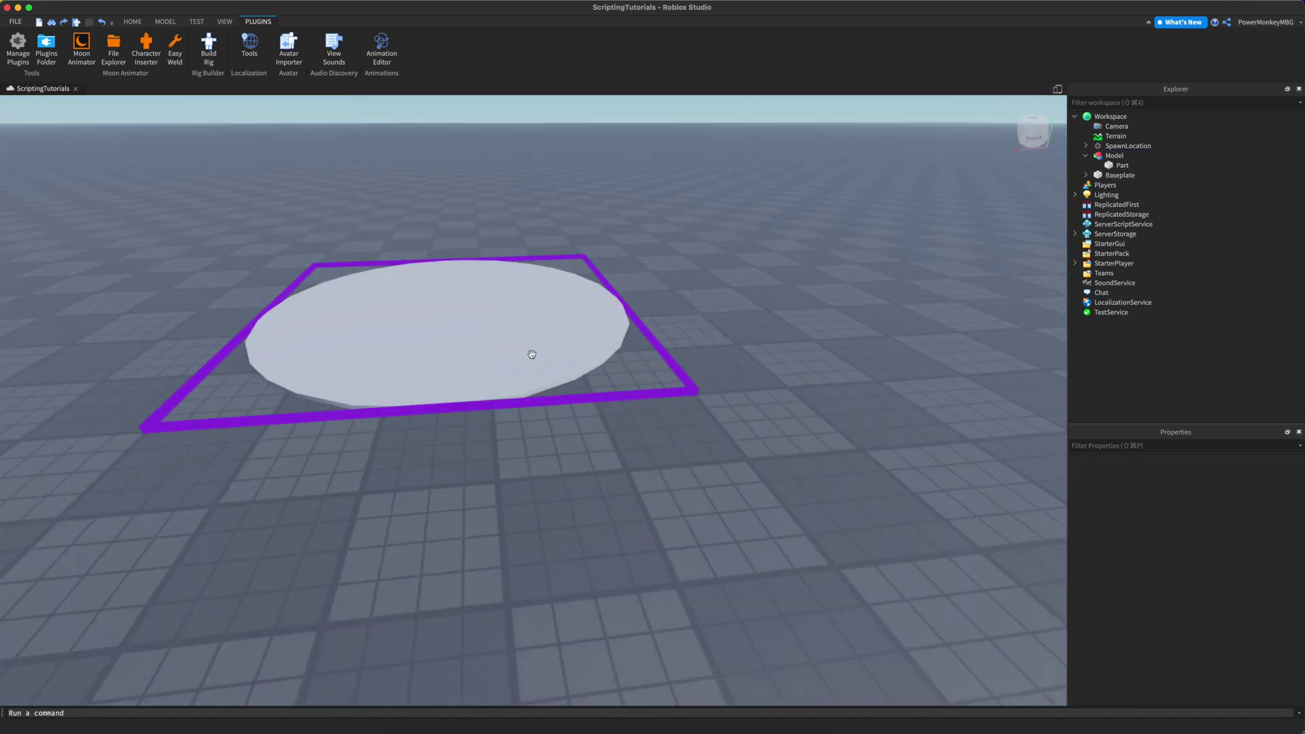
Duplicate the disc and raise the copy straight up to a height of about 13.5 studs as the roof.
{"action": "left_click", "coordinate": [509, 342]}
{"action": "right_click_drag", "start_coordinate": [509, 292], "coordinate": [511, 313]}
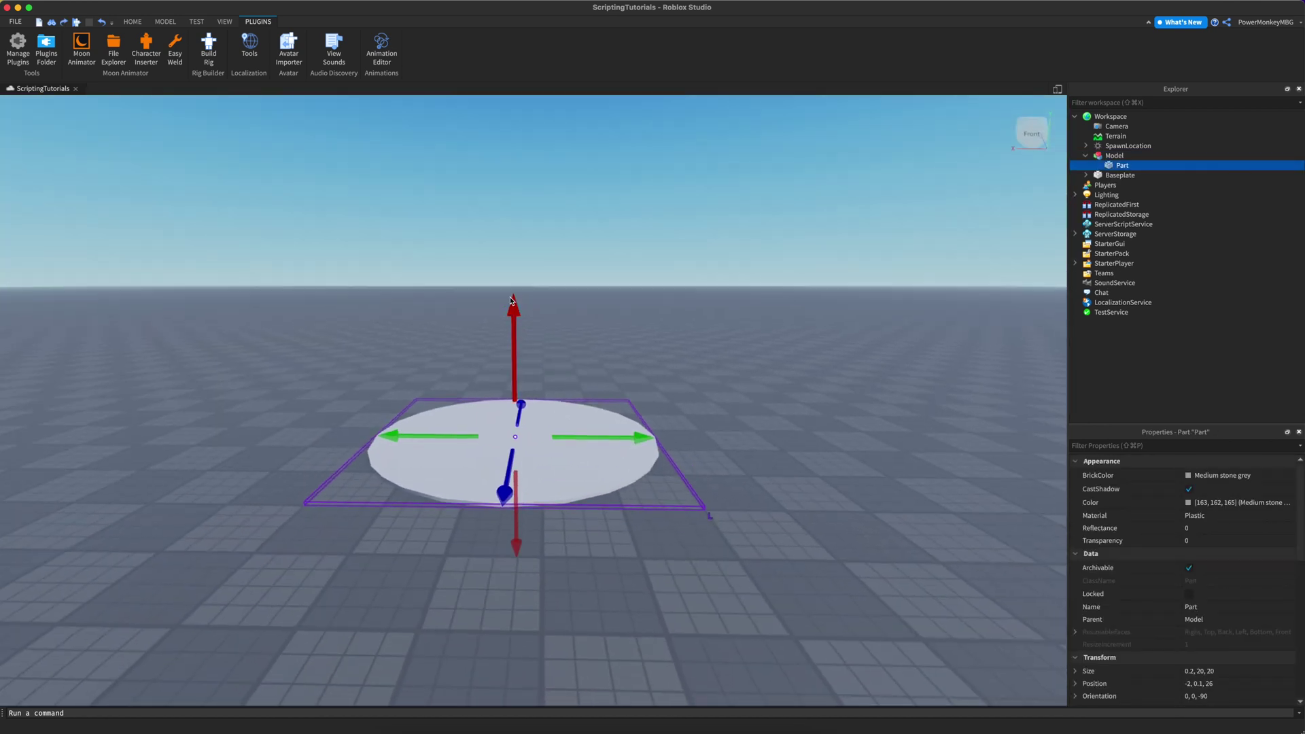
{"action": "key", "text": "ctrl+d"}
{"action": "left_click_drag", "start_coordinate": [514, 302], "coordinate": [514, 186]}
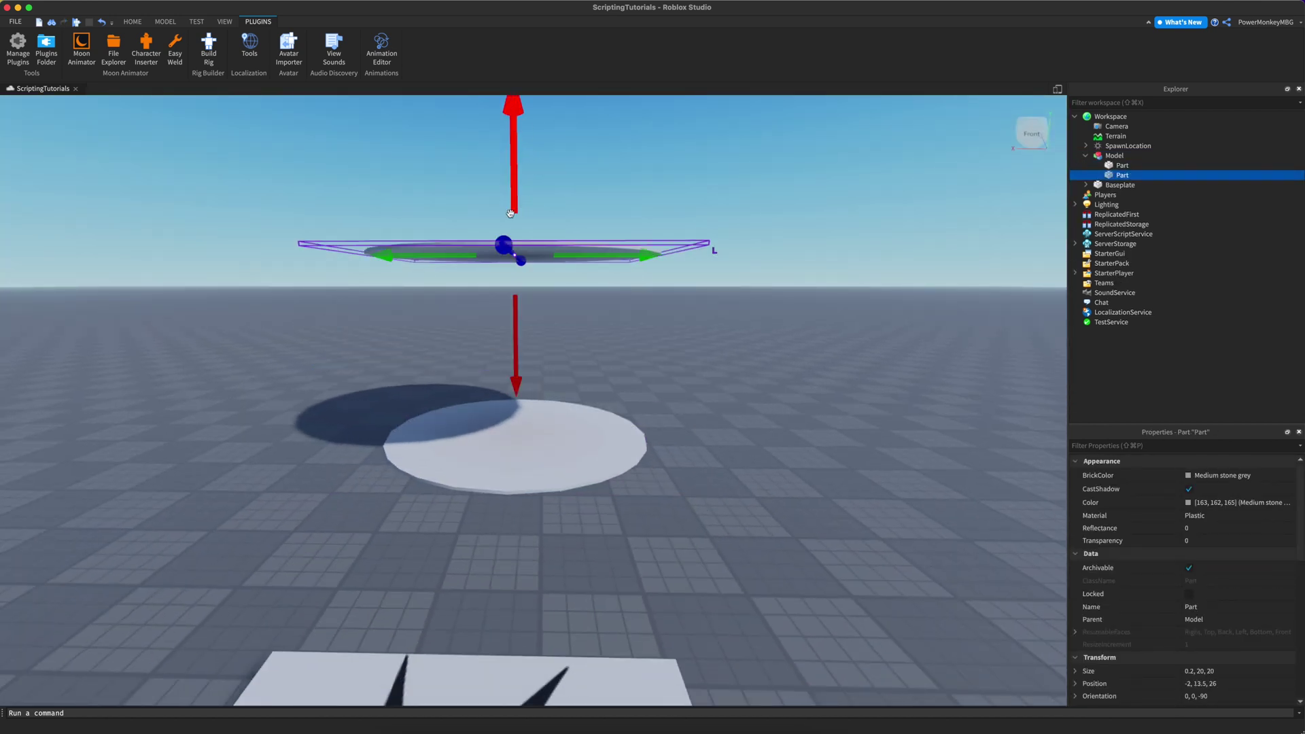
{"action": "left_click_drag", "start_coordinate": [517, 301], "coordinate": [514, 314]}
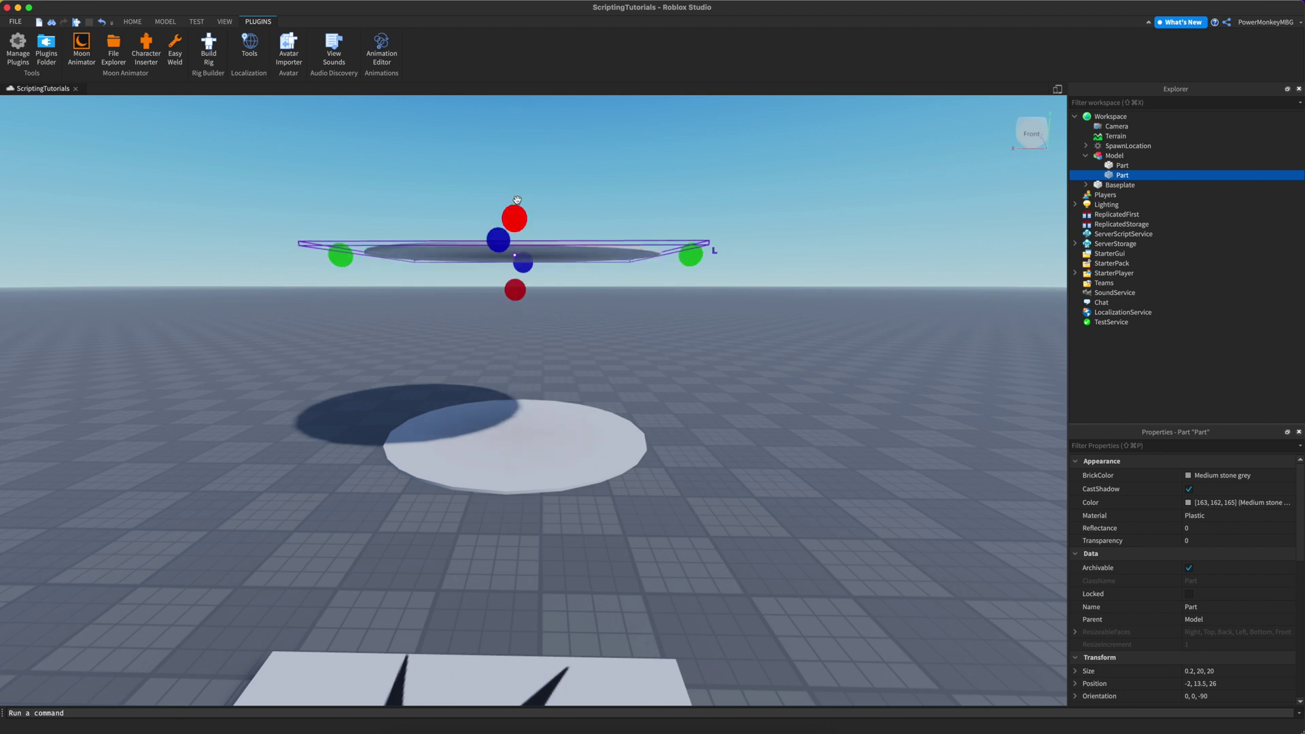
Thicken the roof disc and fill the gap between base and roof with a copied cylinder 13.2 studs high.
{"action": "key", "text": "super+2"}
{"action": "left_click_drag", "start_coordinate": [518, 314], "coordinate": [519, 462]}
{"action": "scroll", "coordinate": [518, 462], "scroll_direction": "up", "scroll_amount": 5}
{"action": "right_click_drag", "start_coordinate": [521, 460], "coordinate": [522, 460]}
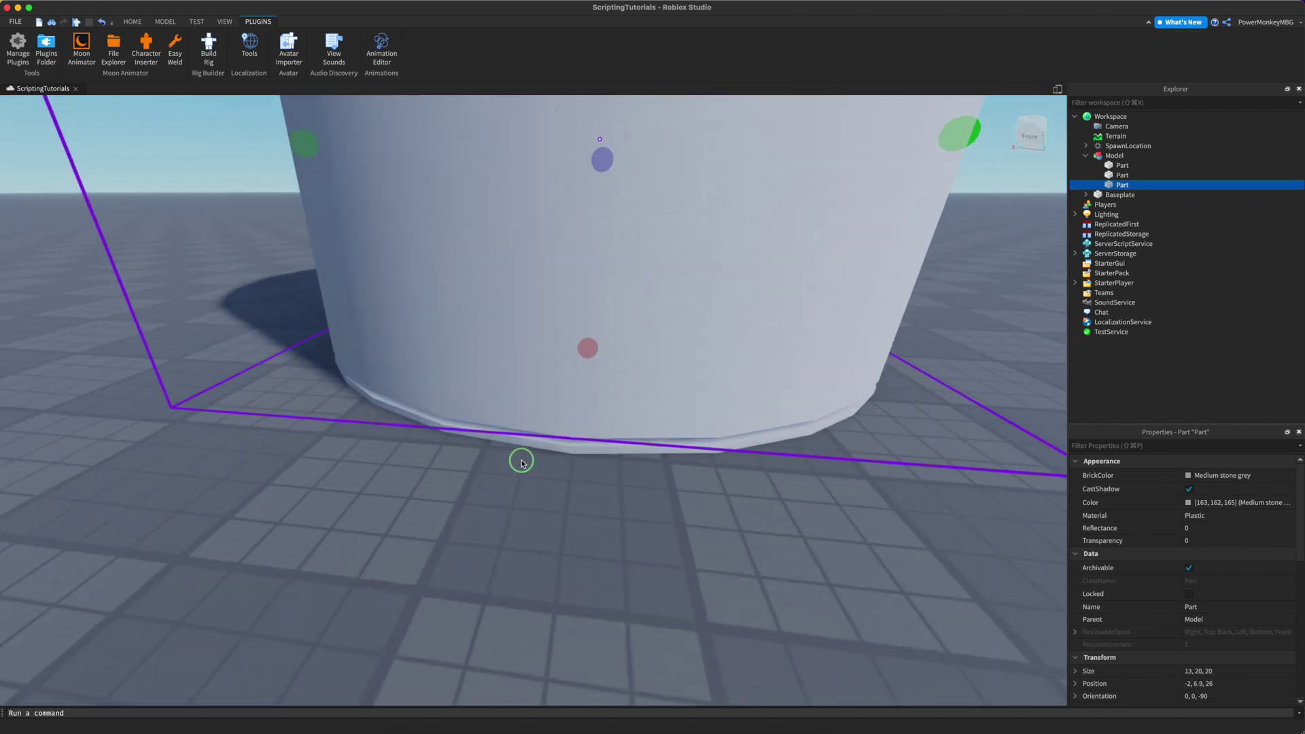
{"action": "left_click_drag", "start_coordinate": [585, 350], "coordinate": [584, 348]}
{"action": "scroll", "coordinate": [583, 340], "scroll_direction": "down", "scroll_amount": 5}
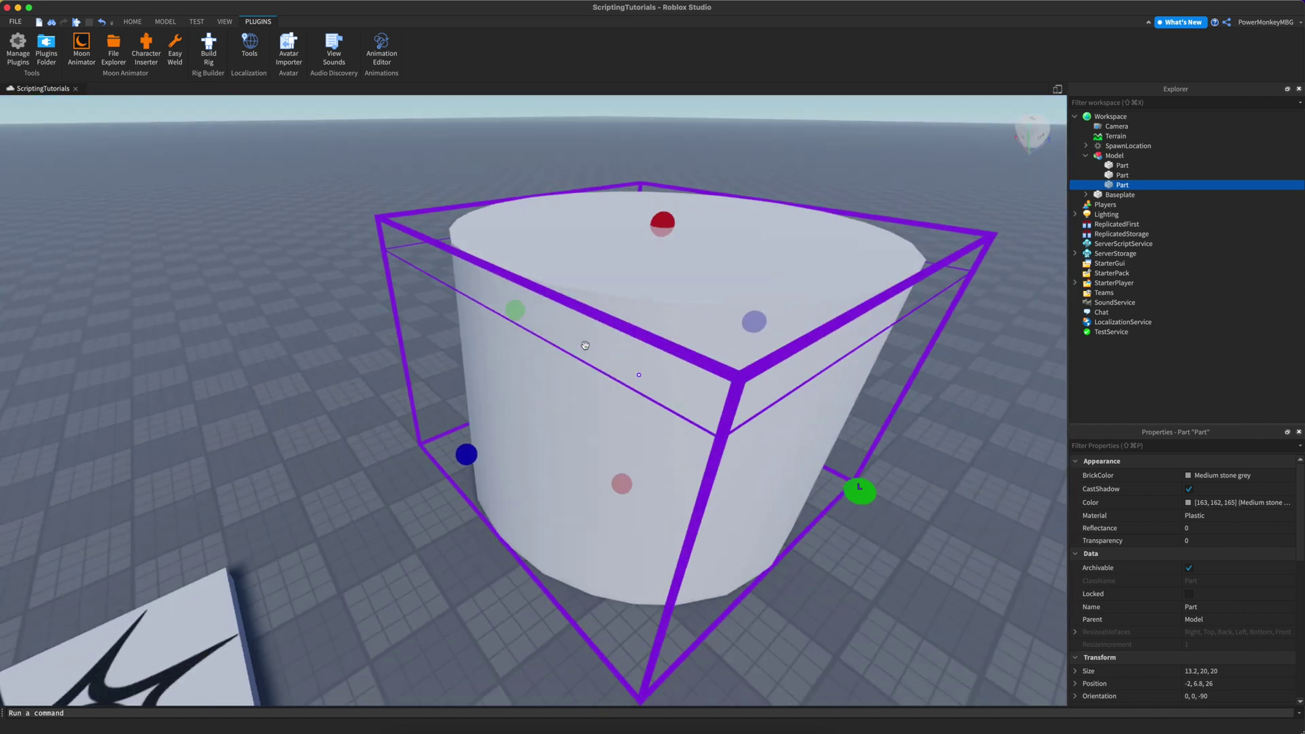
Hollow out the tall cylinder by subtracting a negated copy that is slightly narrower and 14 studs high.
{"action": "key", "text": "super+d"}
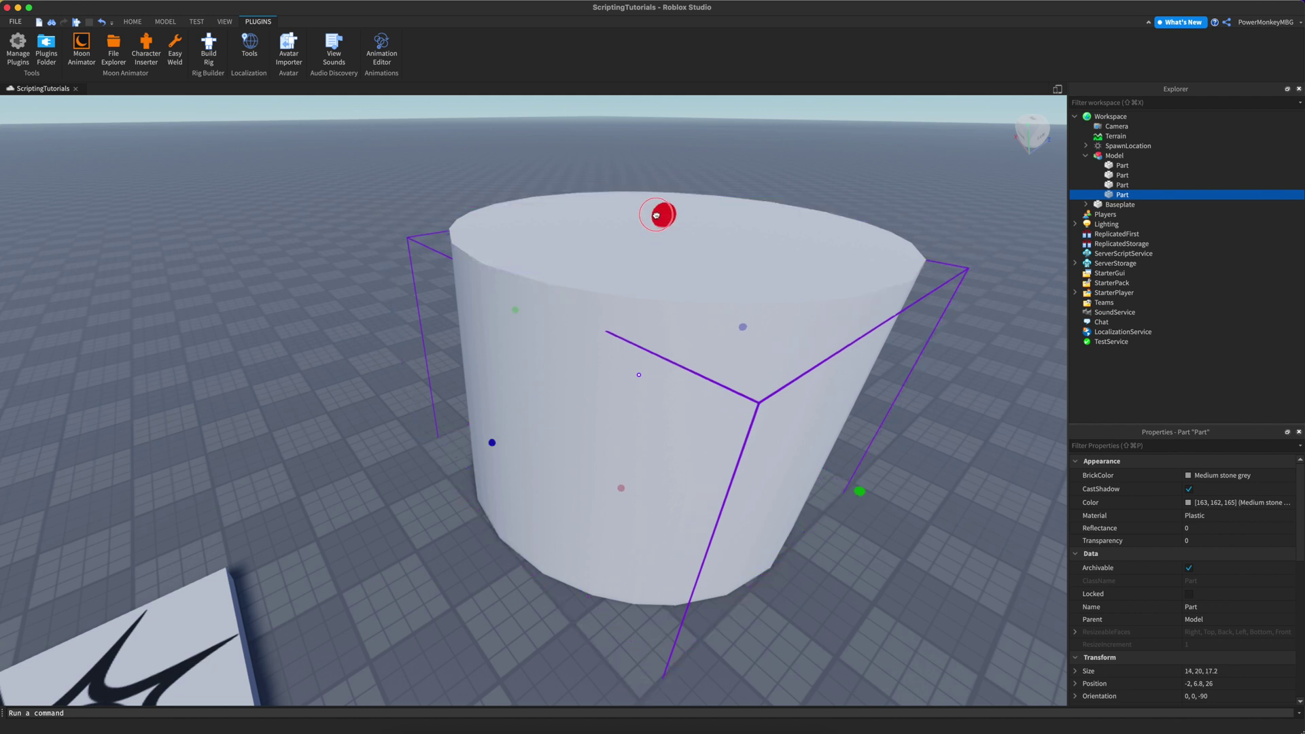
{"action": "left_click_drag", "start_coordinate": [493, 445], "coordinate": [494, 447]}
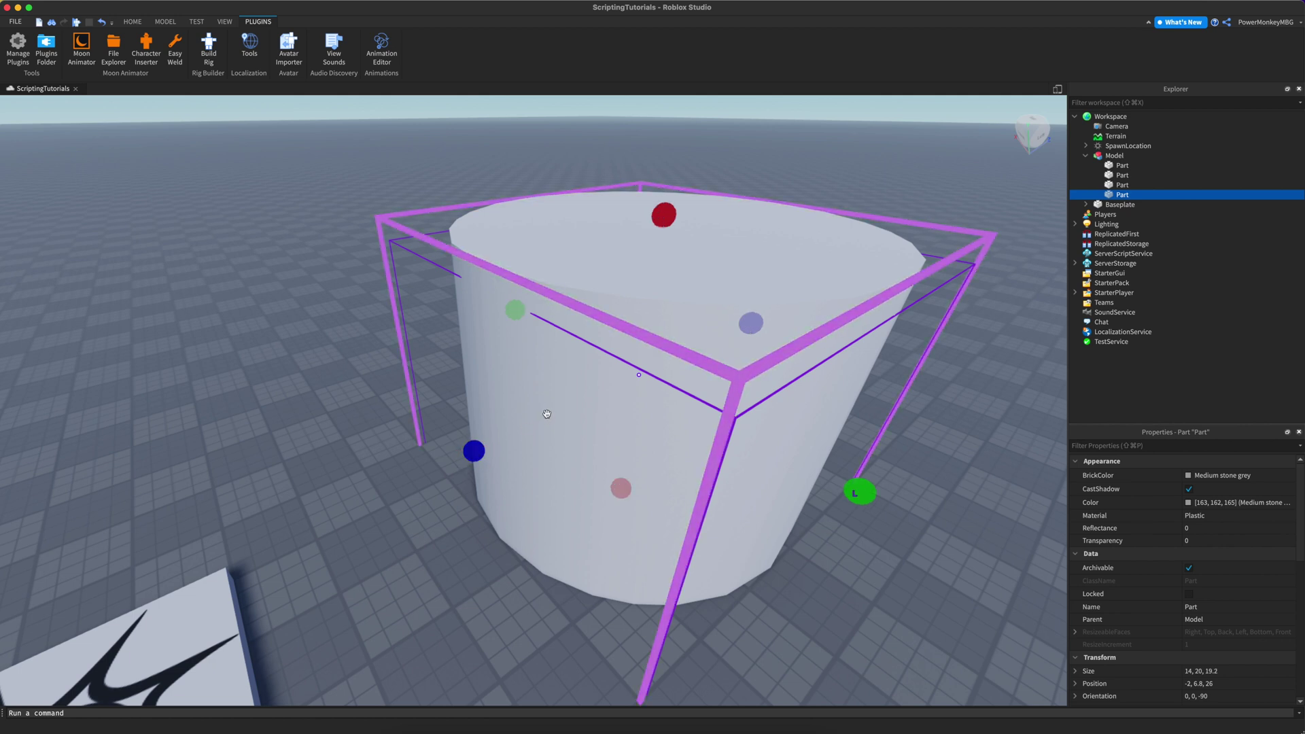
{"action": "key", "text": "super+shift+n"}
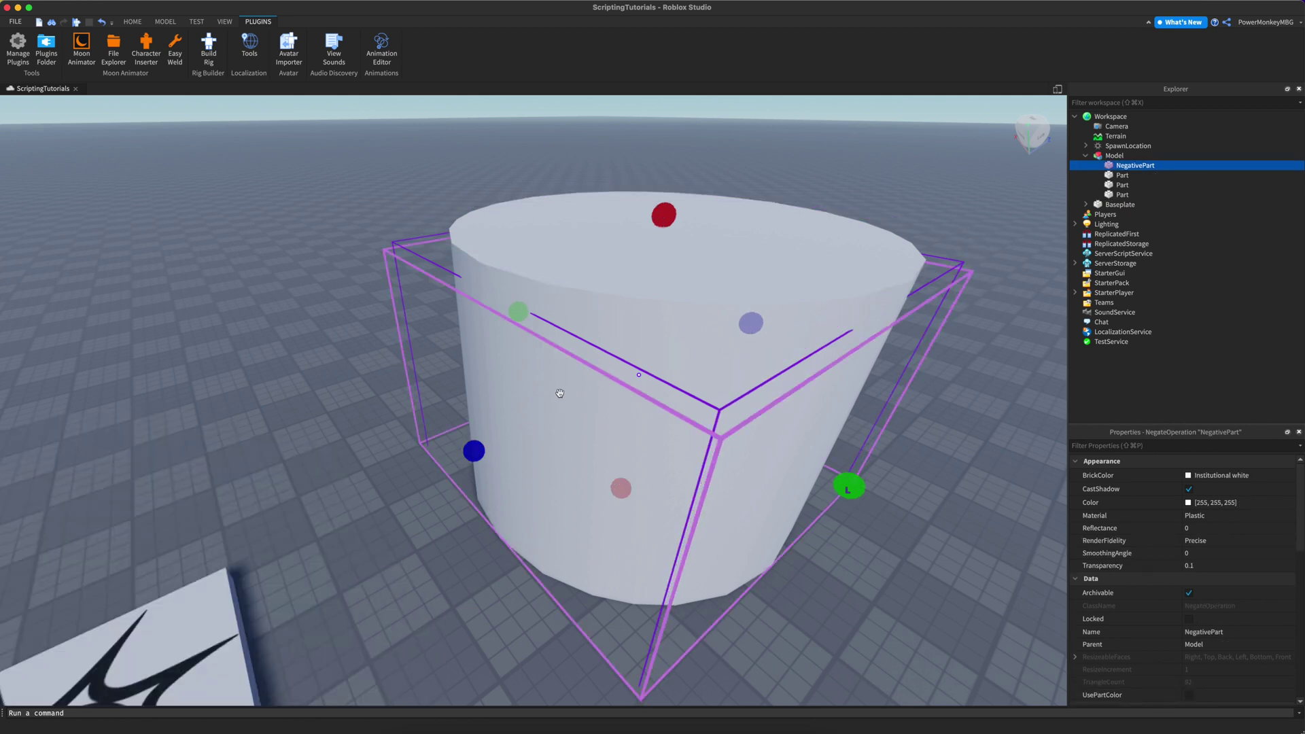
{"action": "left_click", "coordinate": [559, 393], "text": "shift"}
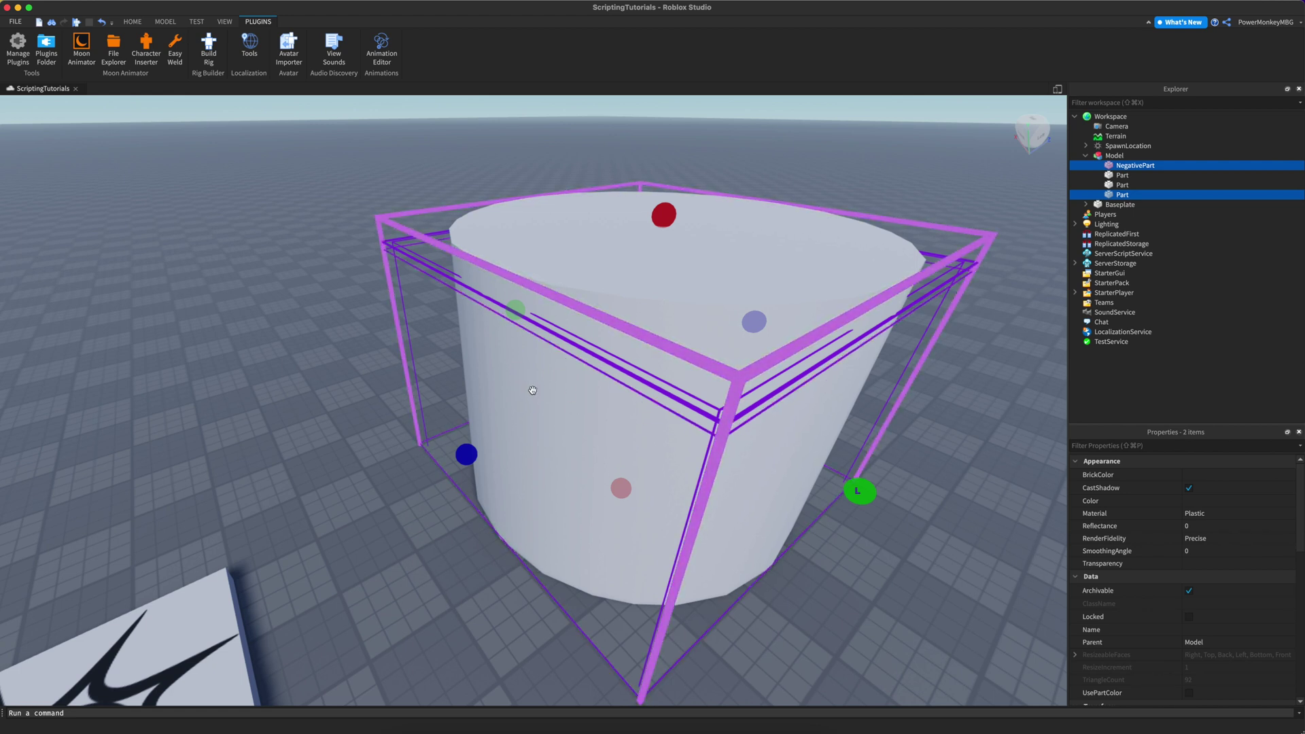
{"action": "key", "text": "super+shift+g"}
Set the hollow cylinder's material to Glass and its transparency to 0.5, with UsePartColor enabled.
{"action": "right_click_drag", "start_coordinate": [532, 390], "coordinate": [572, 322]}
{"action": "key", "text": "a"}
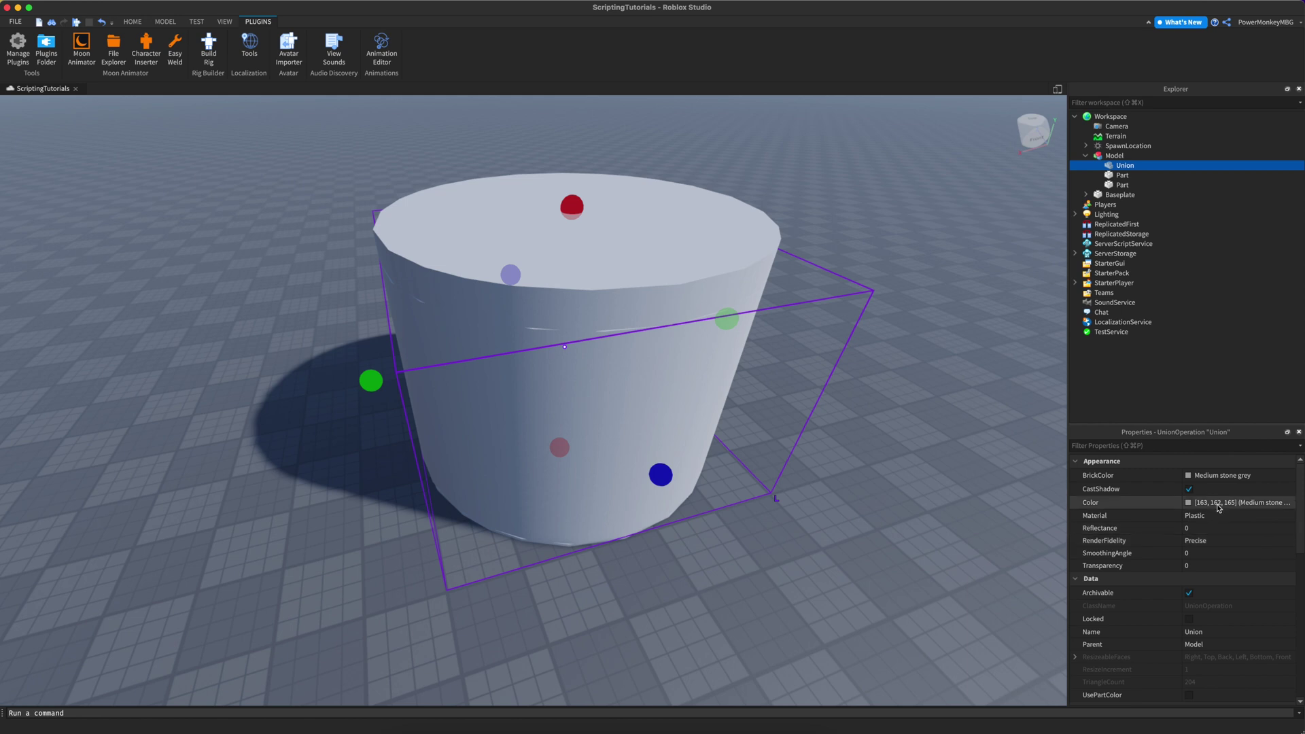
{"action": "key", "text": "Return"}
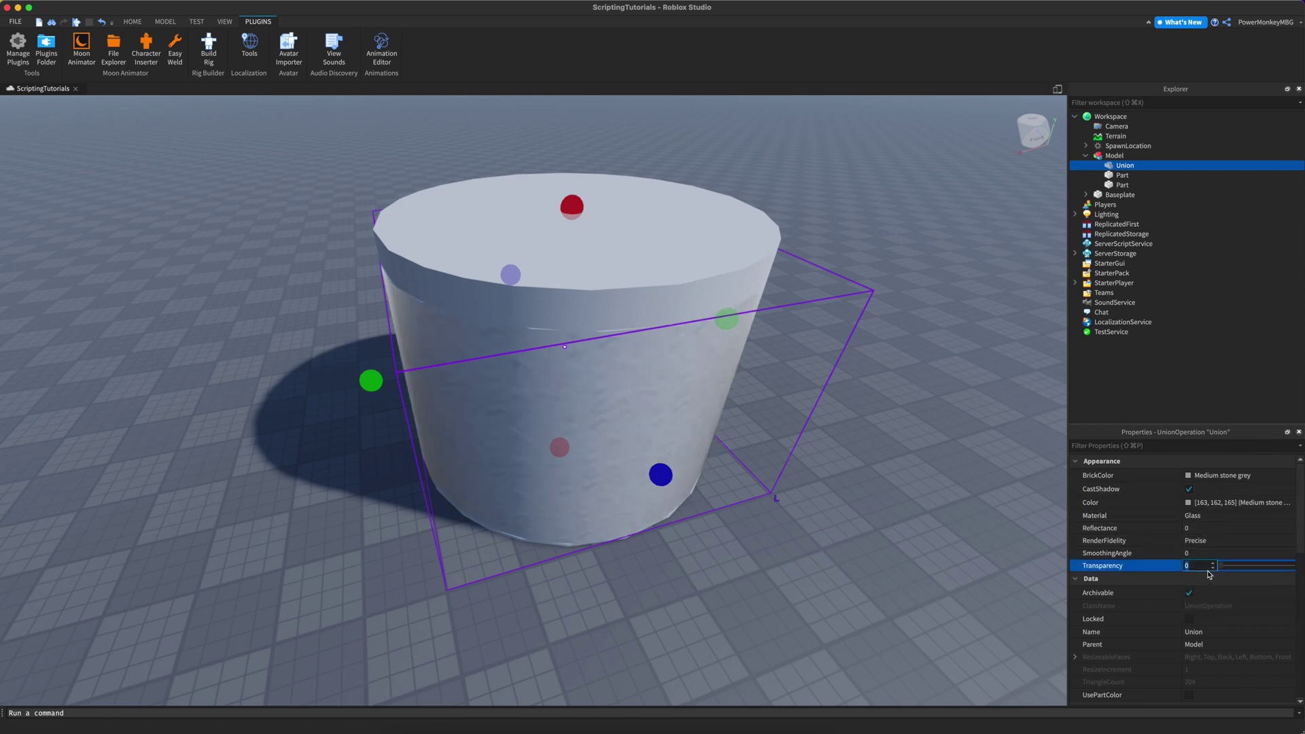
{"action": "type", "text": ".5"}
{"action": "left_click", "coordinate": [1208, 695]}
{"action": "right_click_drag", "start_coordinate": [485, 398], "coordinate": [485, 398]}
Change the hollow cylinder's material to SmoothPlastic.
{"action": "left_click", "coordinate": [1202, 515]}
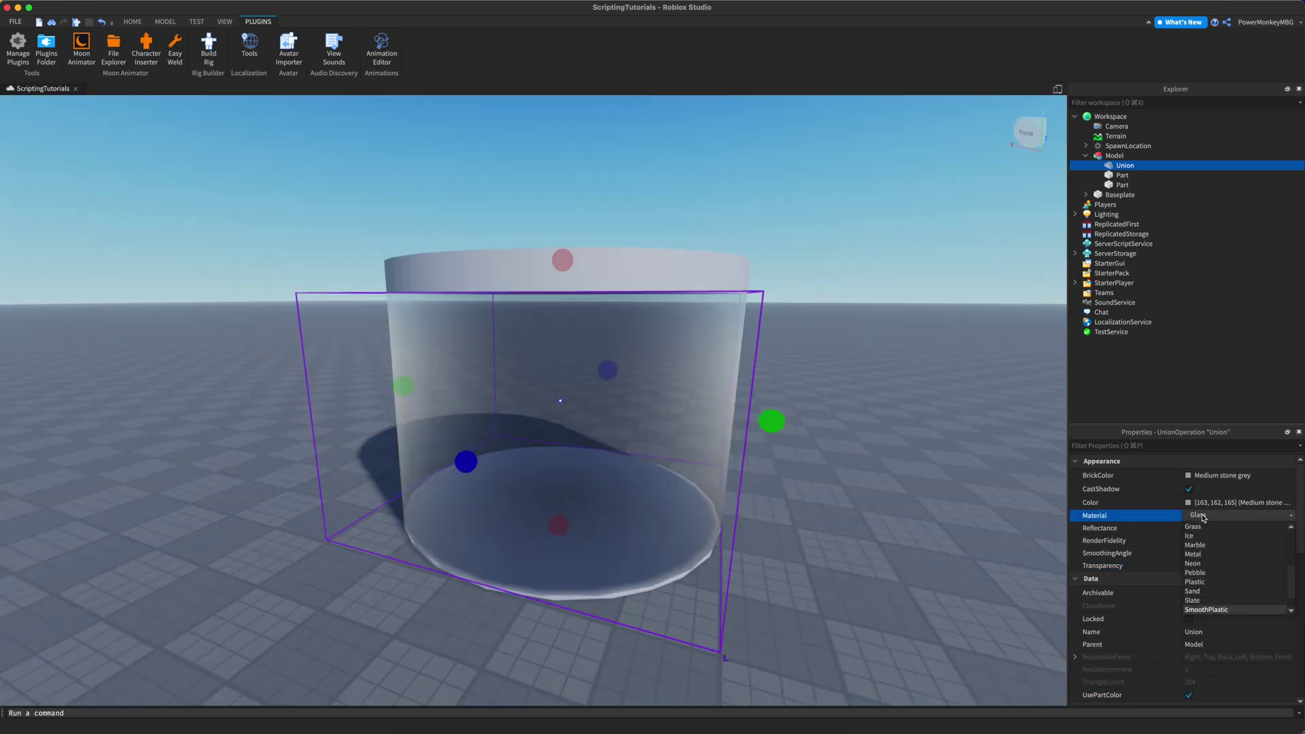
{"action": "key", "text": "Return"}
{"action": "left_click", "coordinate": [801, 249]}
{"action": "right_click_drag", "start_coordinate": [801, 249], "coordinate": [728, 294]}
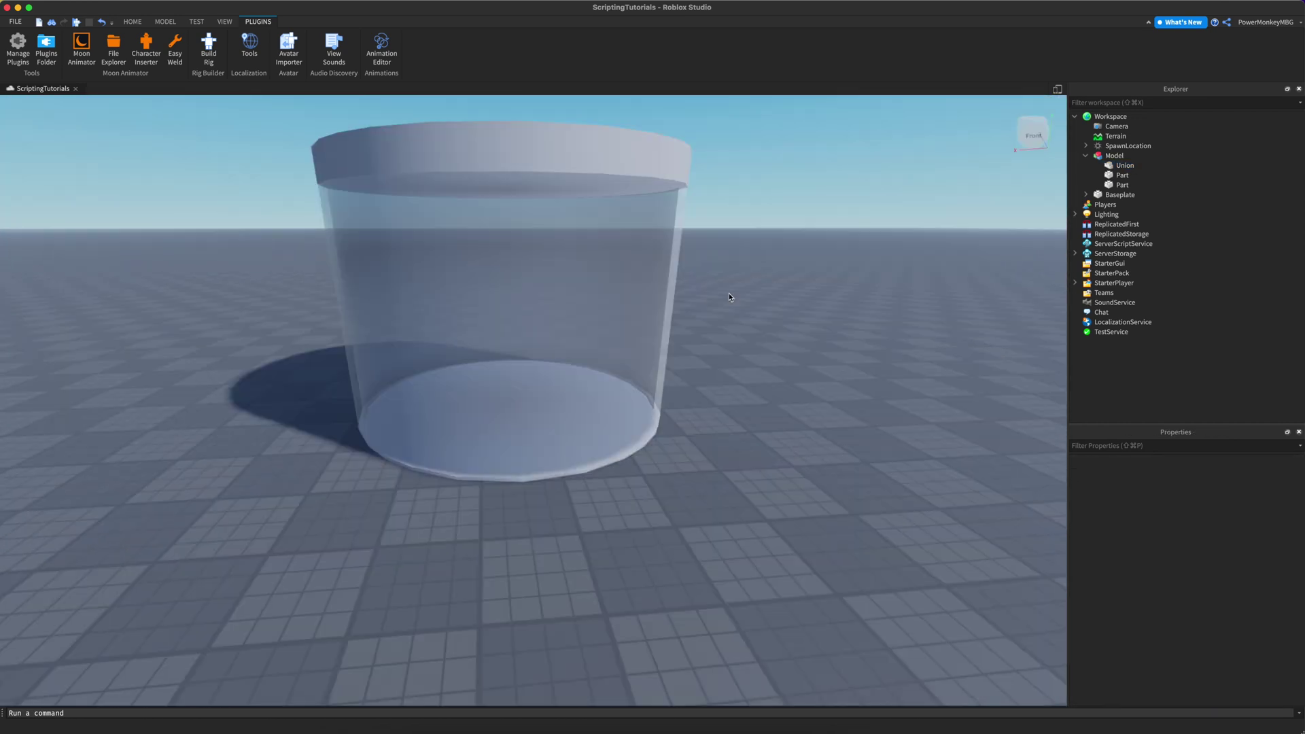
Add a new block part to the model and place it on the ground beside the circular base.
{"action": "left_click", "coordinate": [620, 341]}
{"action": "key", "text": "f"}
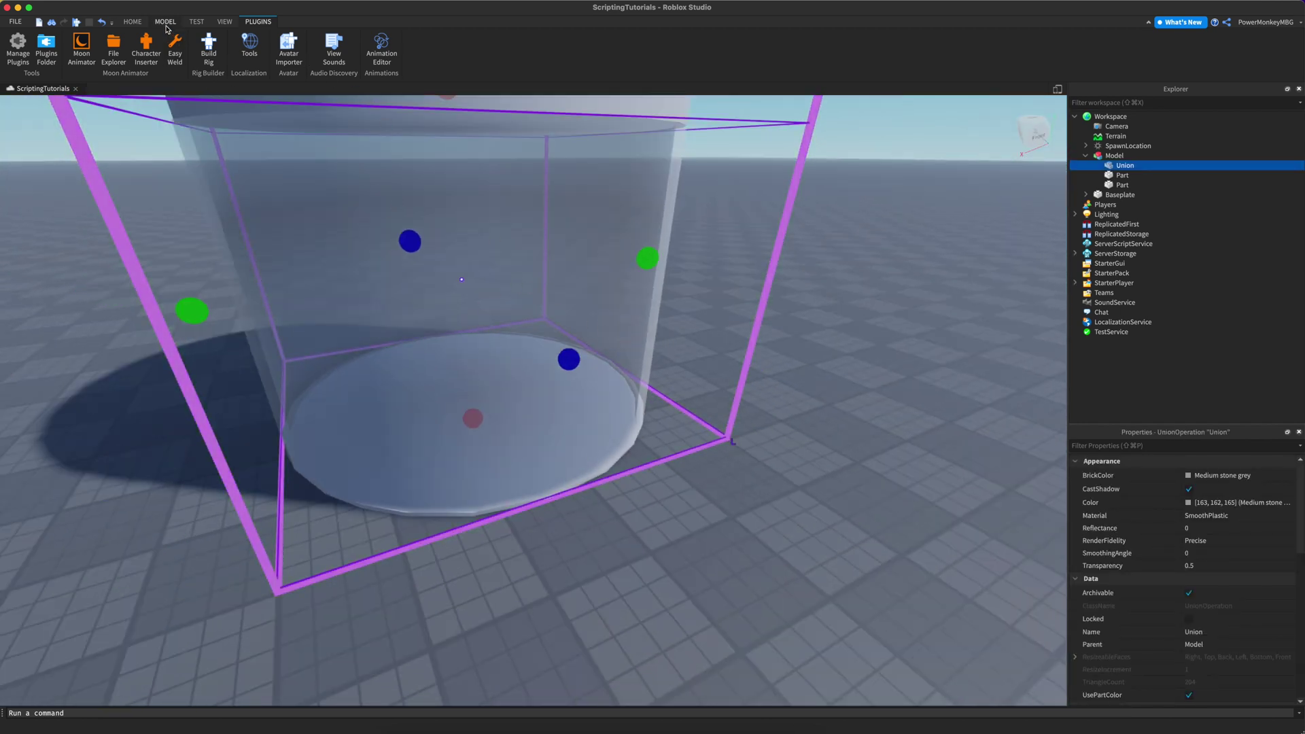
{"action": "left_click", "coordinate": [165, 21]}
{"action": "left_click", "coordinate": [439, 45]}
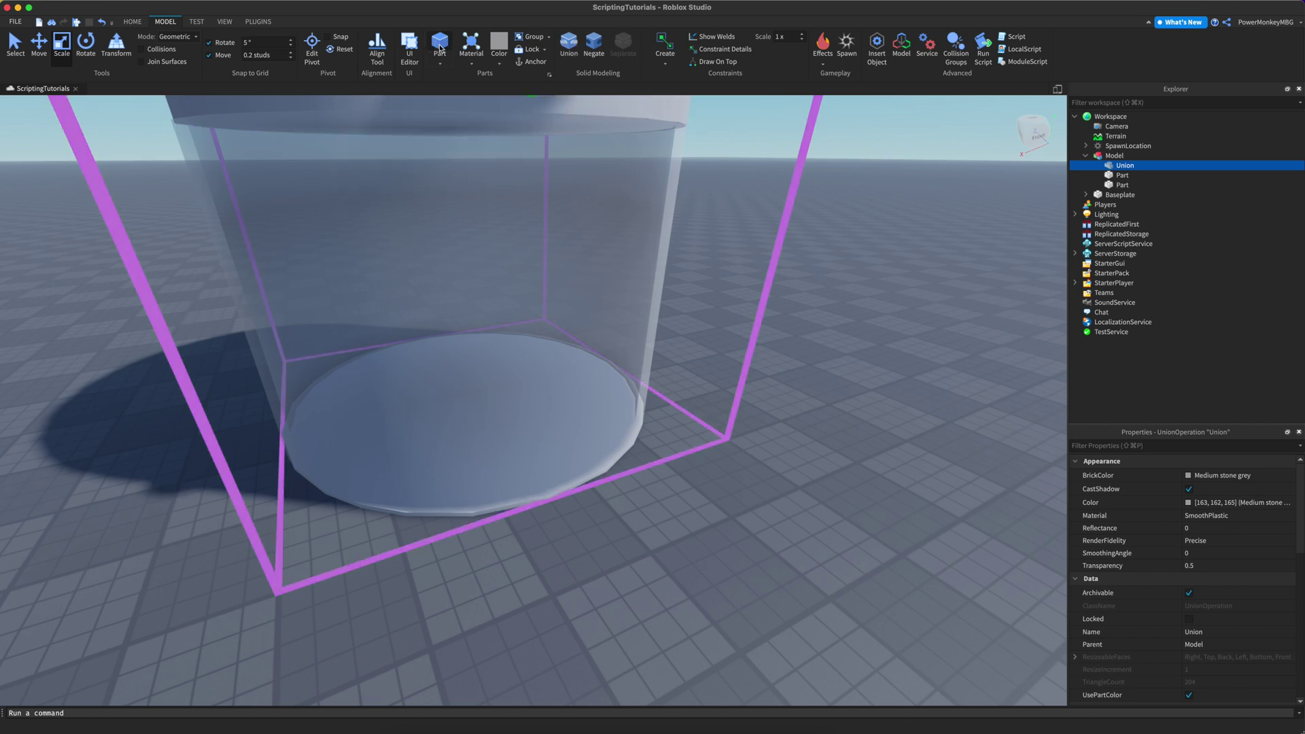
{"action": "left_click_drag", "start_coordinate": [1111, 204], "coordinate": [1114, 156]}
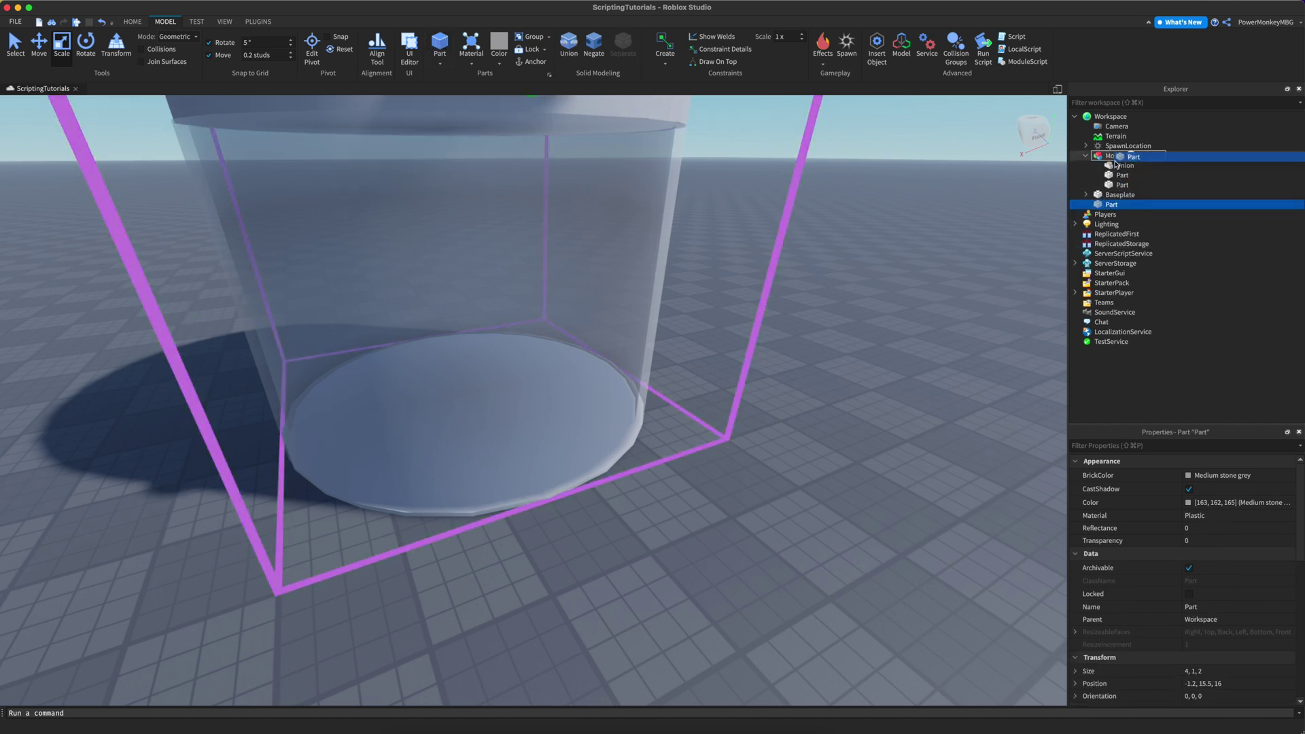
{"action": "key", "text": "f"}
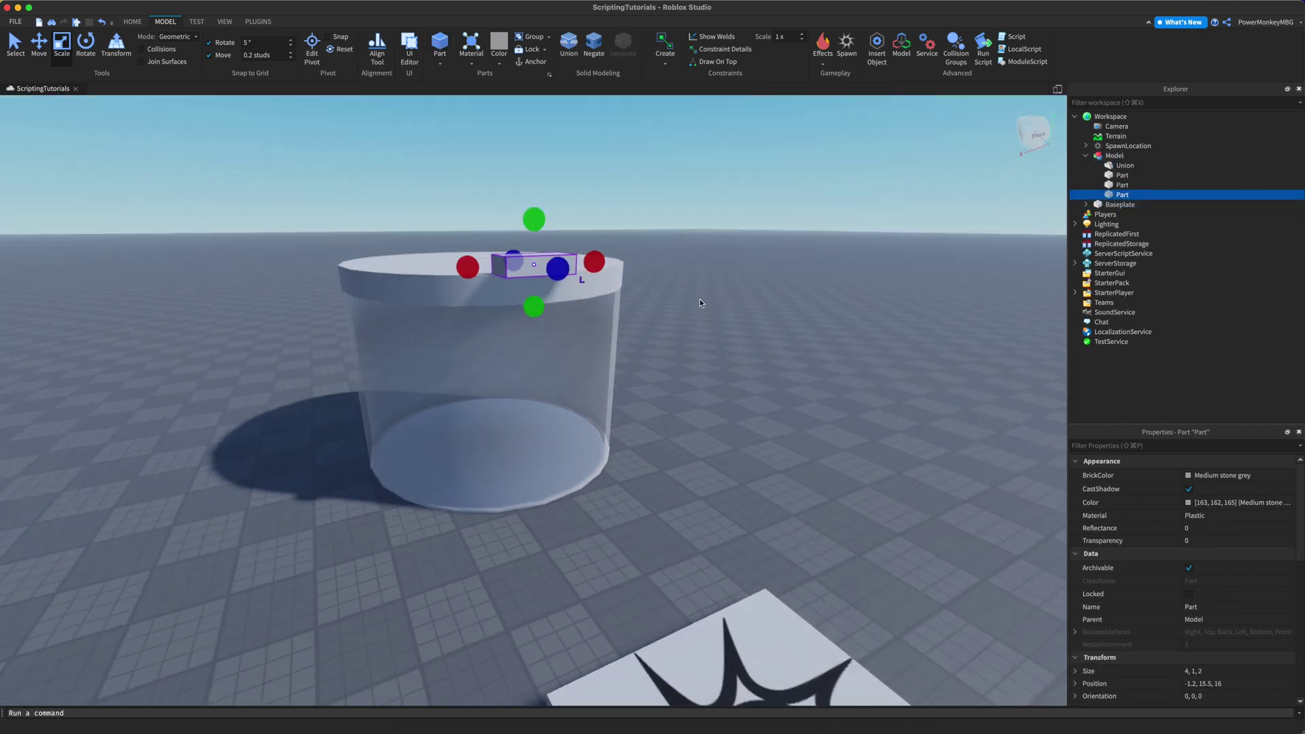
{"action": "left_click_drag", "start_coordinate": [541, 274], "coordinate": [588, 525]}
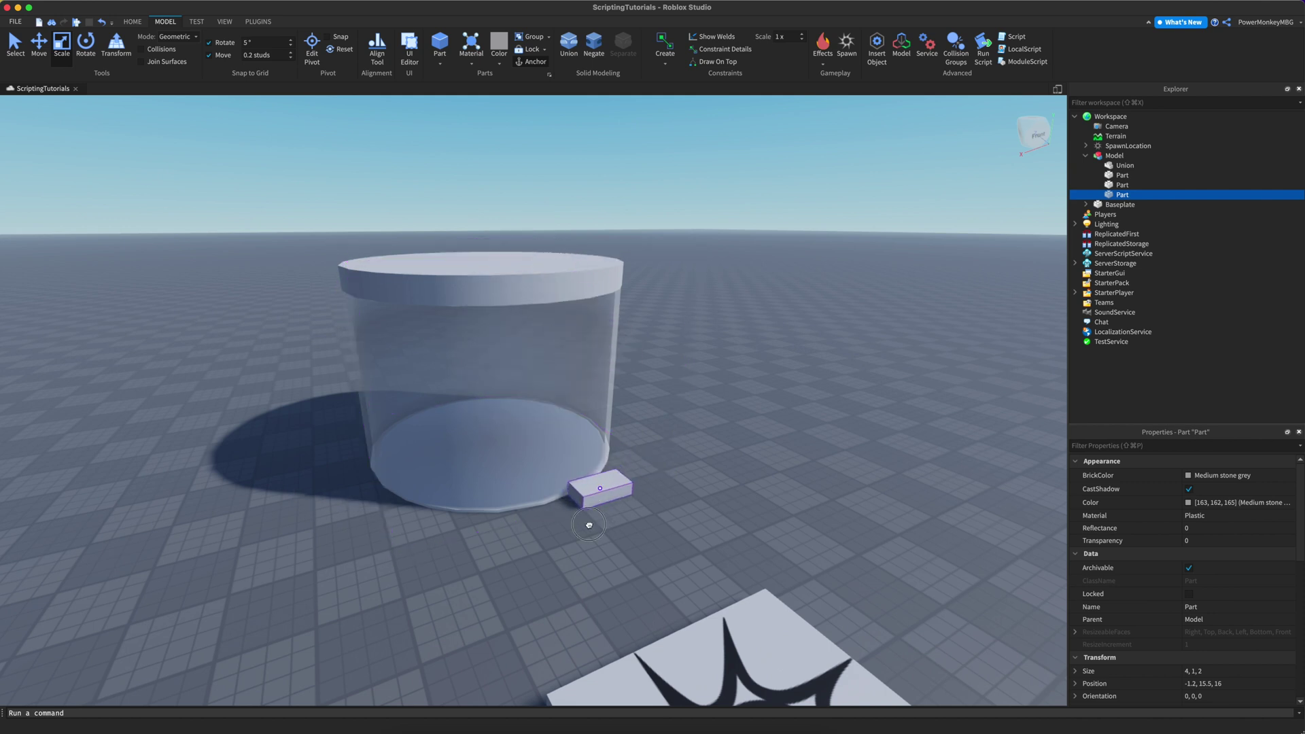
Move the block against the edge of the circular base, centred on the disc.
{"action": "left_click", "coordinate": [1113, 156]}
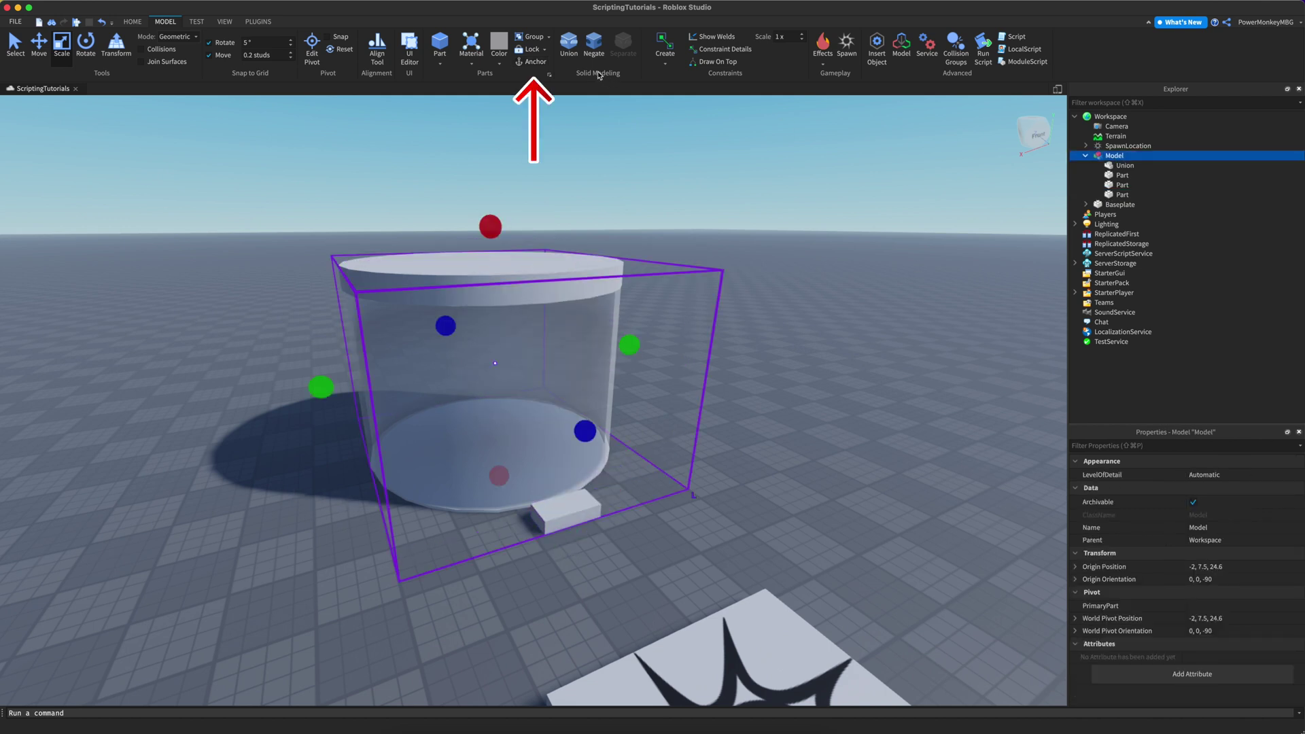
{"action": "left_click_drag", "start_coordinate": [577, 510], "coordinate": [541, 518]}
{"action": "right_click_drag", "start_coordinate": [541, 518], "coordinate": [541, 524]}
{"action": "scroll", "coordinate": [541, 524], "scroll_direction": "up", "scroll_amount": 5}
{"action": "key", "text": "super+2"}
{"action": "left_click_drag", "start_coordinate": [637, 474], "coordinate": [667, 477]}
{"action": "right_click_drag", "start_coordinate": [667, 477], "coordinate": [667, 480]}
Widen the block to 7.6 studs along the edge of the base.
{"action": "scroll", "coordinate": [535, 440], "scroll_direction": "down", "scroll_amount": 5}
{"action": "key", "text": "super+3"}
{"action": "left_click_drag", "start_coordinate": [564, 466], "coordinate": [596, 471]}
{"action": "right_click_drag", "start_coordinate": [609, 409], "coordinate": [601, 399]}
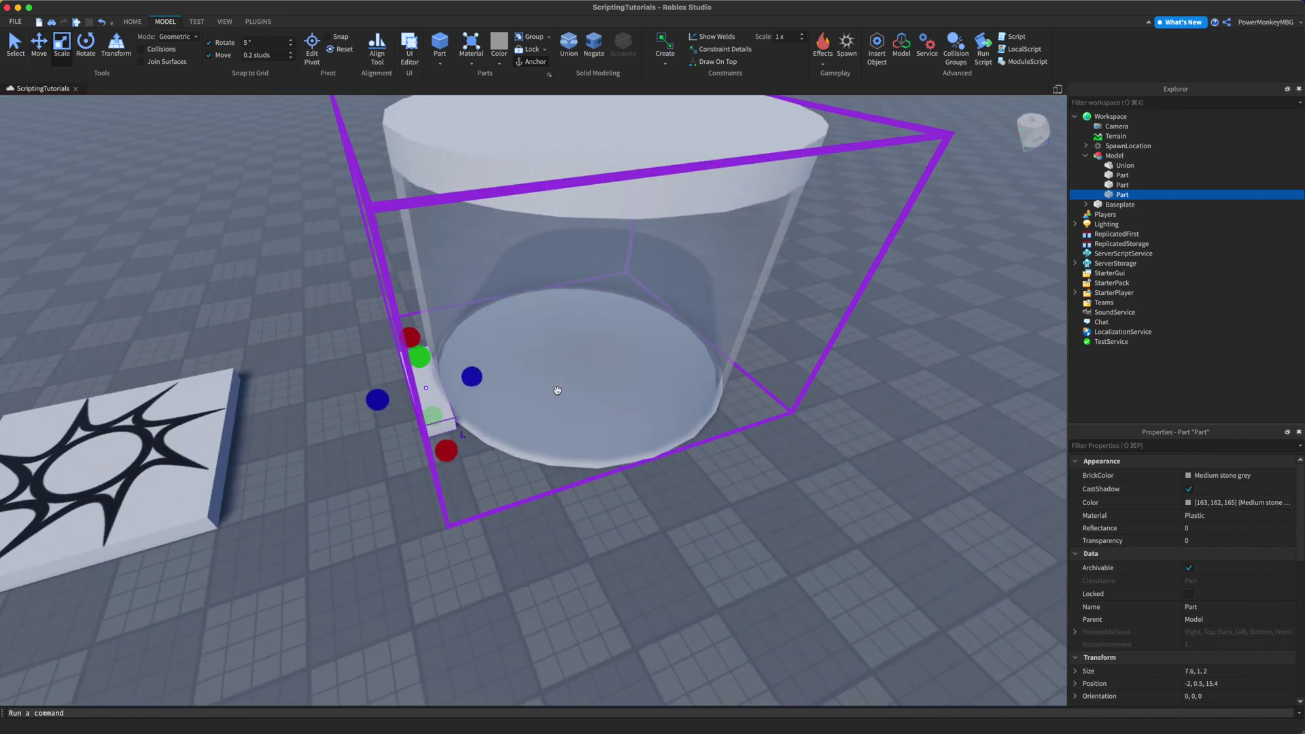
Enlarge the block to 10 × 13.6 × 23.2 studs and subtract it from the hollow cylinder to cut two opposite doorways.
{"action": "left_click_drag", "start_coordinate": [467, 372], "coordinate": [549, 361]}
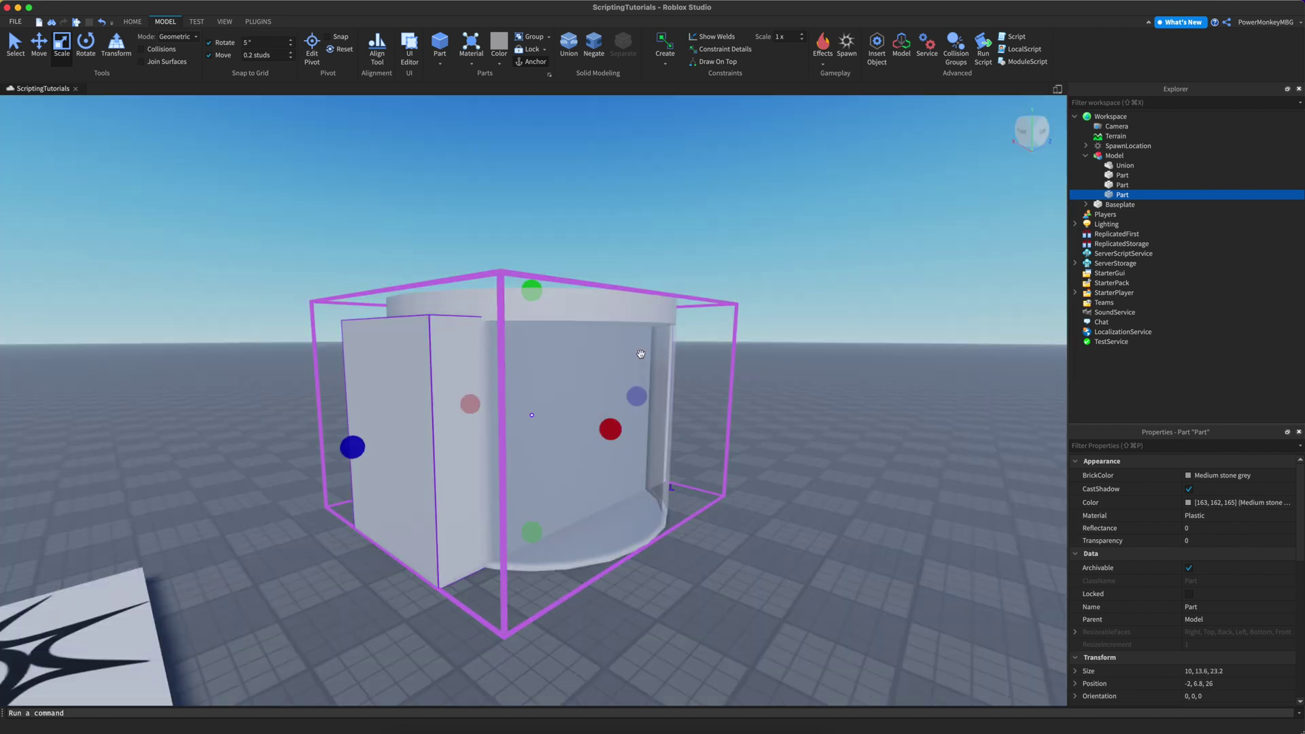
{"action": "key", "text": "super+shift+n"}
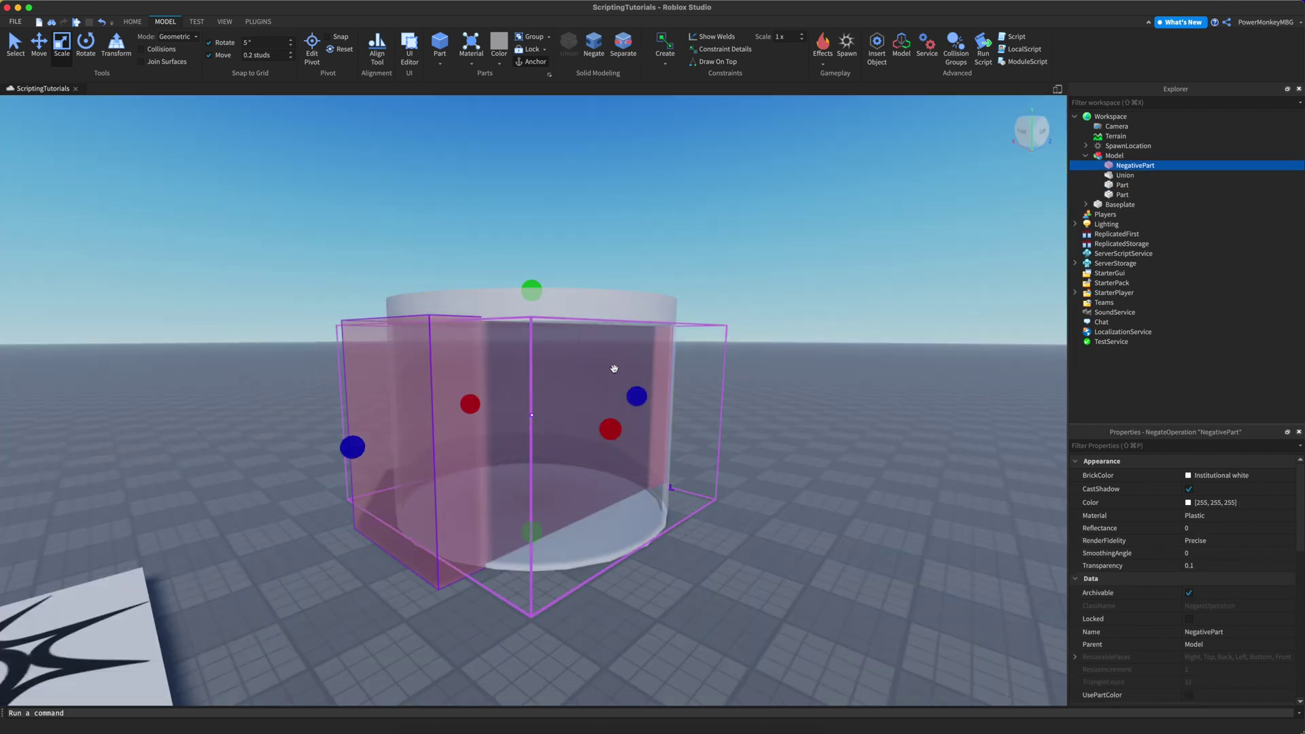
{"action": "left_click", "coordinate": [614, 369], "text": "shift"}
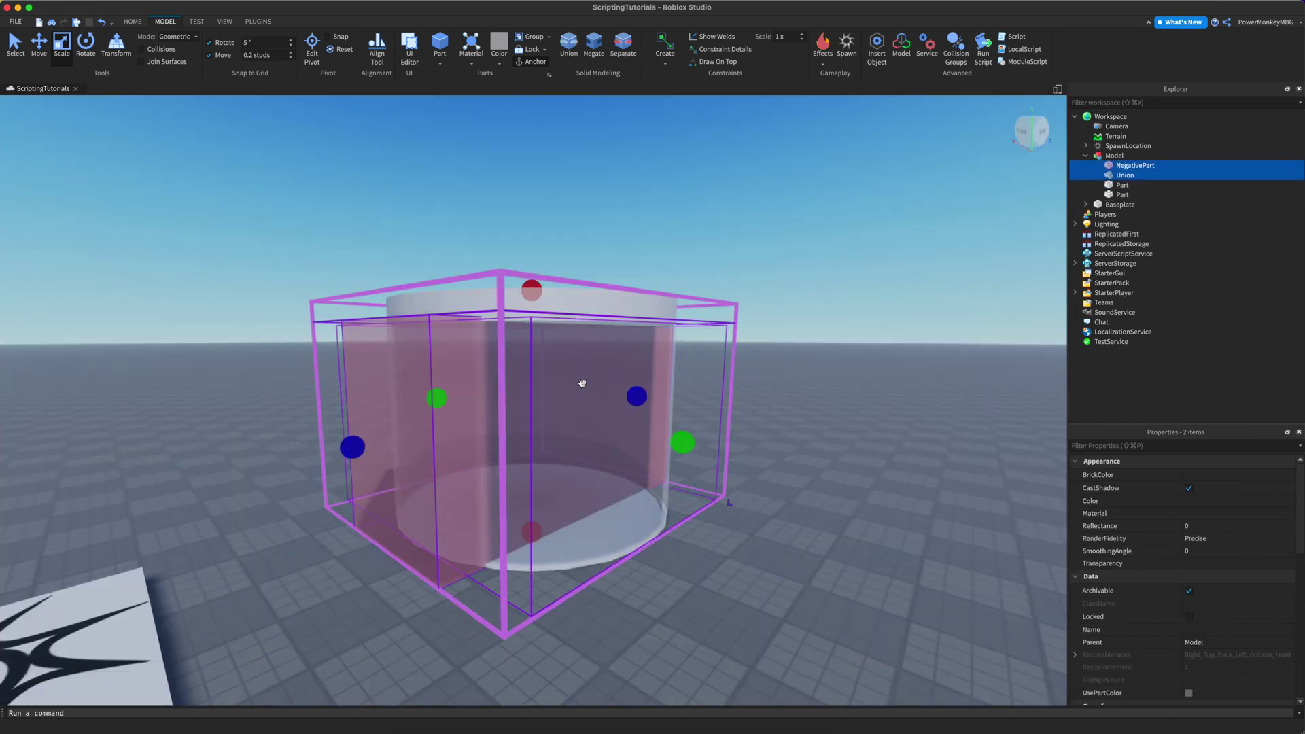
{"action": "key", "text": "super+shift+g"}
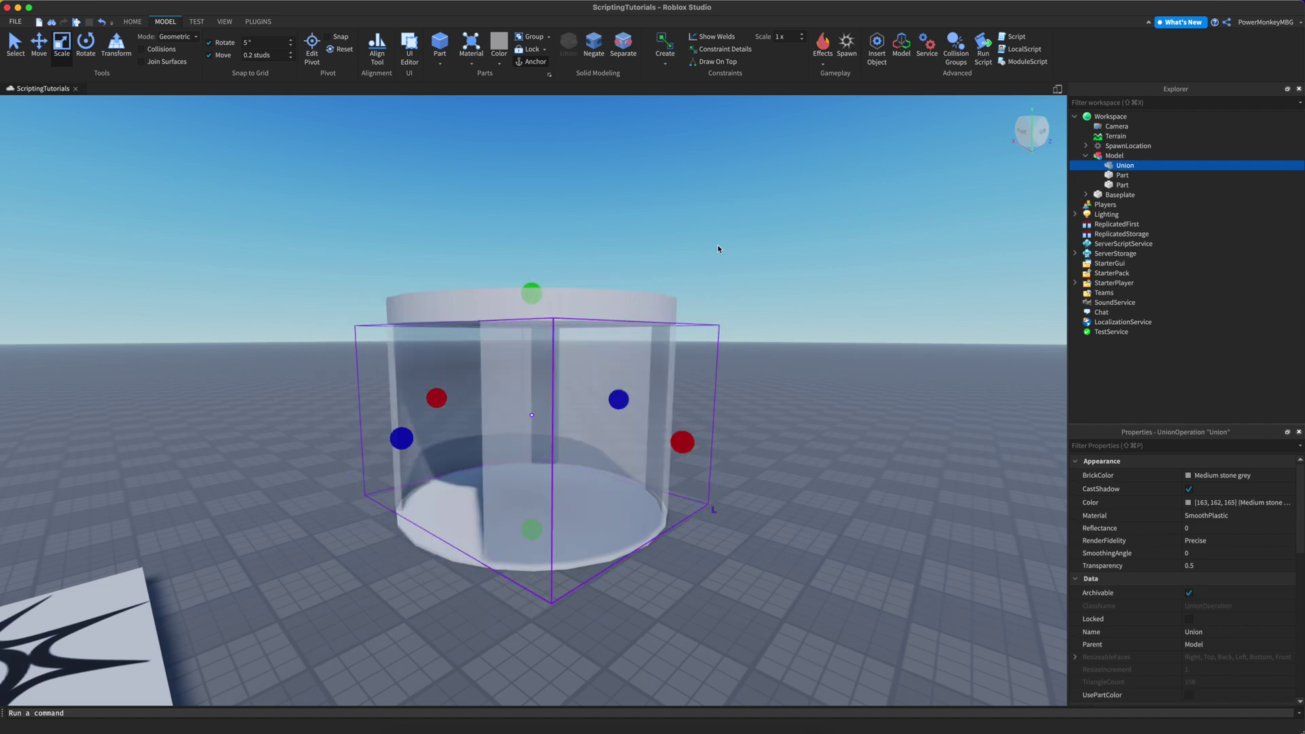
Set the transparency of the cut cylinder wall to 0.6.
{"action": "key", "text": "w"}
{"action": "key", "text": "a"}
{"action": "right_click_drag", "start_coordinate": [719, 251], "coordinate": [618, 297]}
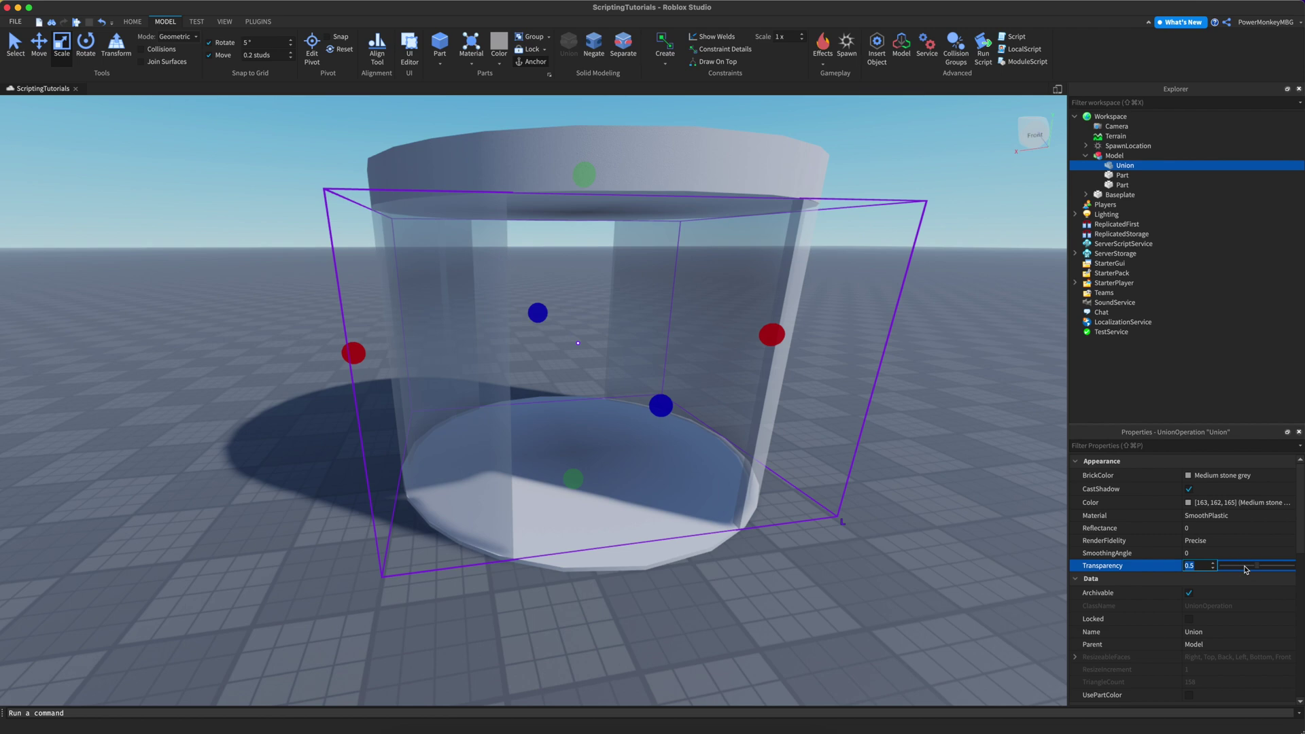
{"action": "type", "text": ".7"}
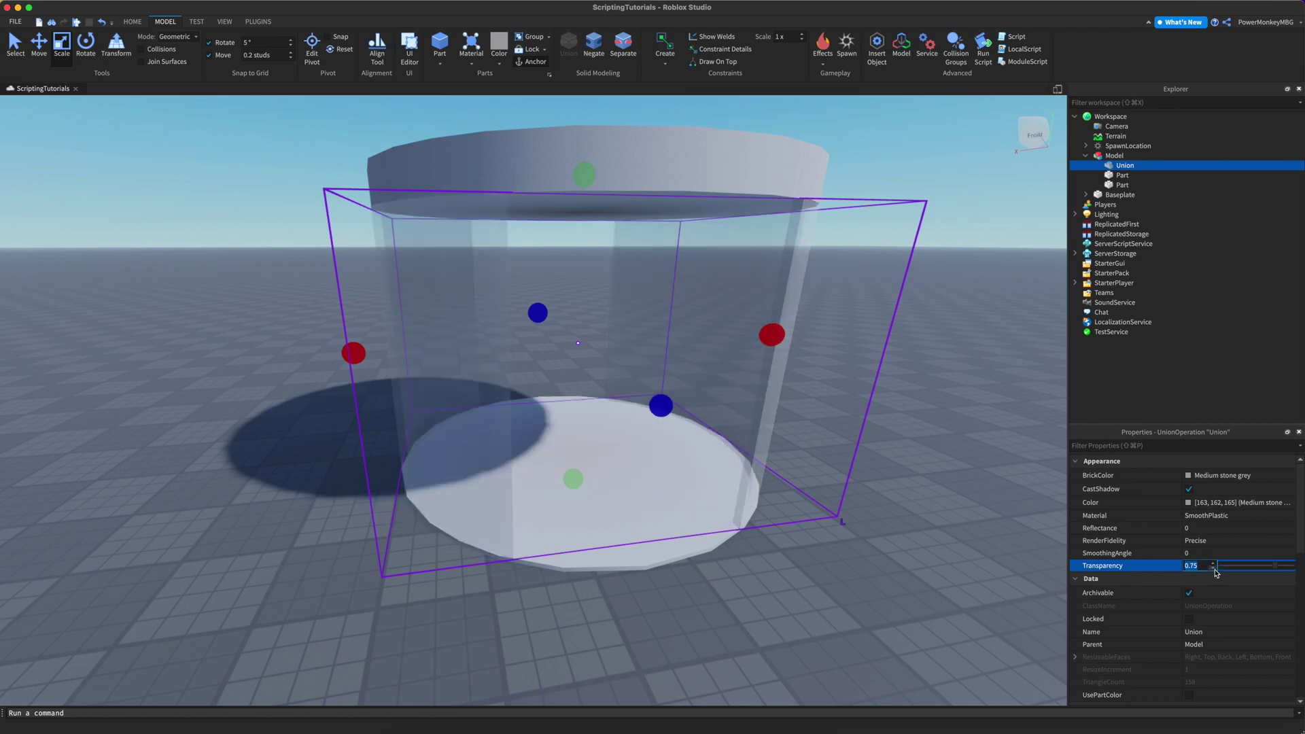
{"action": "type", "text": ".6"}
Change the material of both the circular base and the roof disc to Metal.
{"action": "right_click_drag", "start_coordinate": [683, 388], "coordinate": [674, 393]}
{"action": "key", "text": "a"}
{"action": "key", "text": "d"}
{"action": "scroll", "coordinate": [674, 393], "scroll_direction": "down", "scroll_amount": 4}
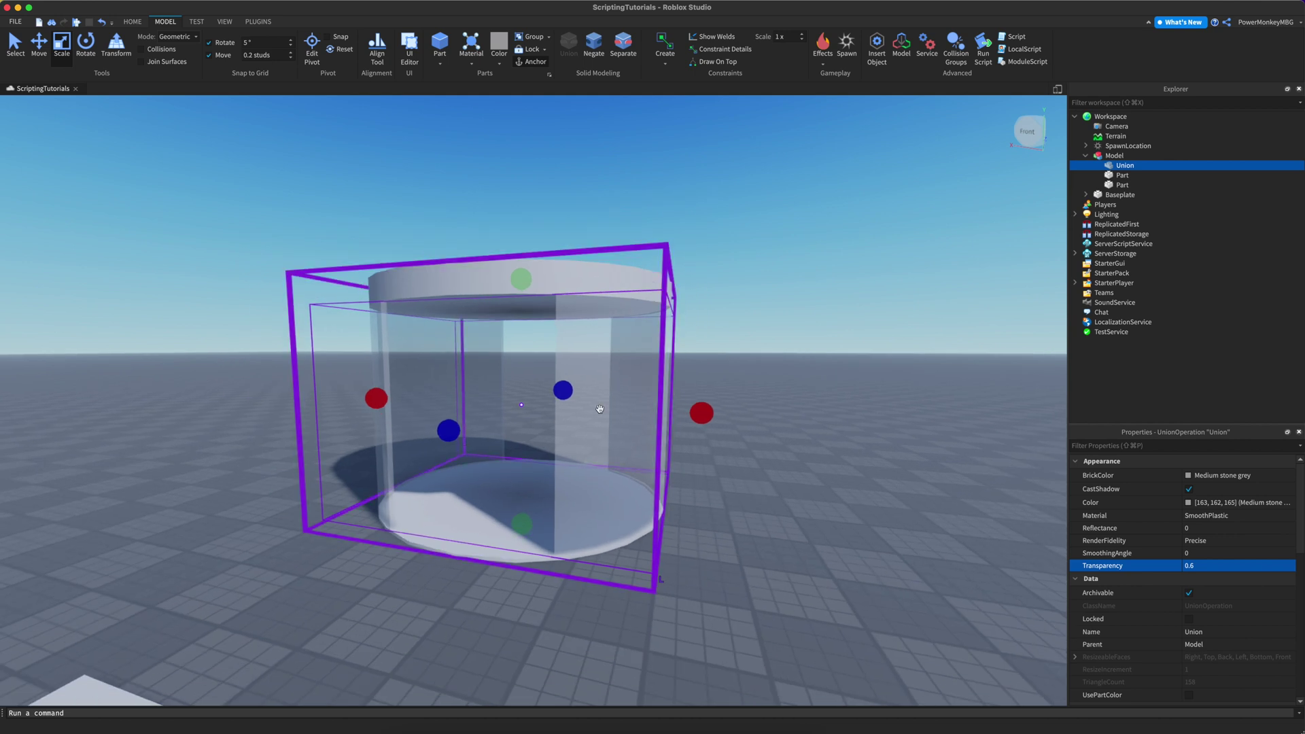
{"action": "left_click", "coordinate": [533, 506]}
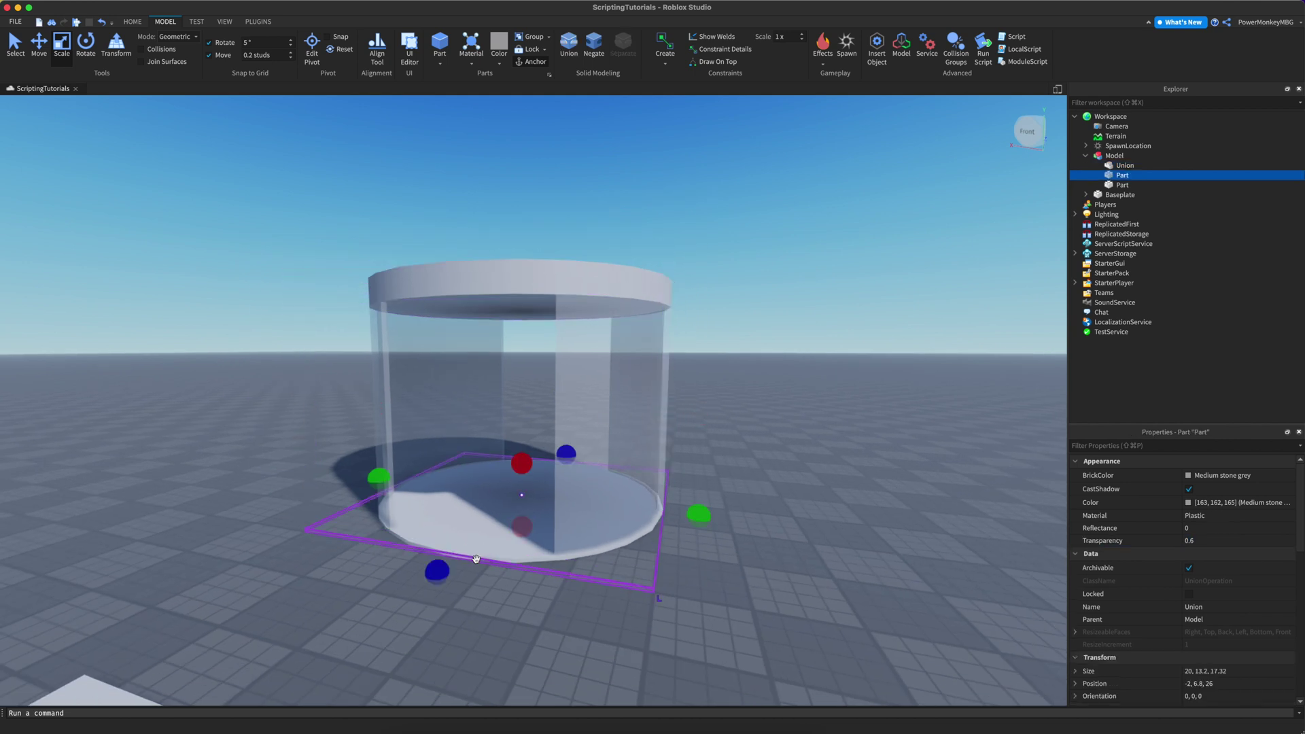
{"action": "left_click", "coordinate": [560, 276], "text": "shift"}
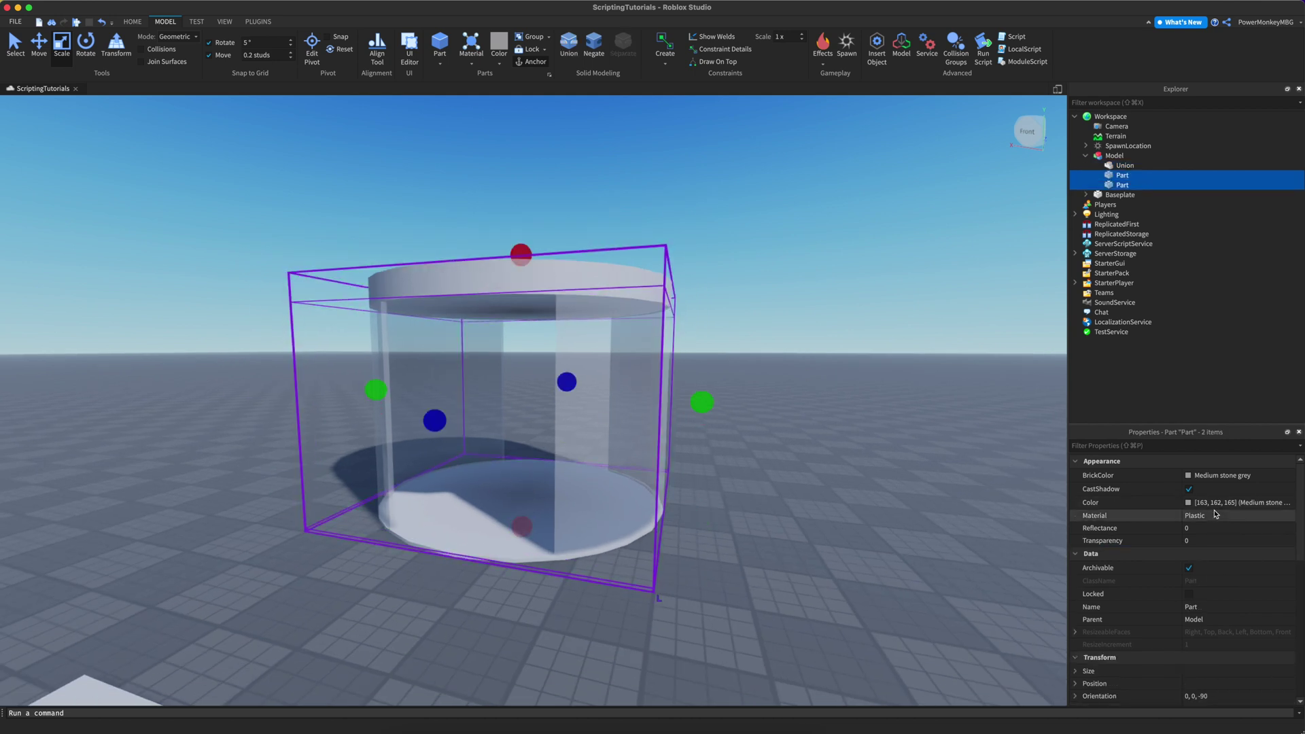
{"action": "left_click", "coordinate": [1196, 581]}
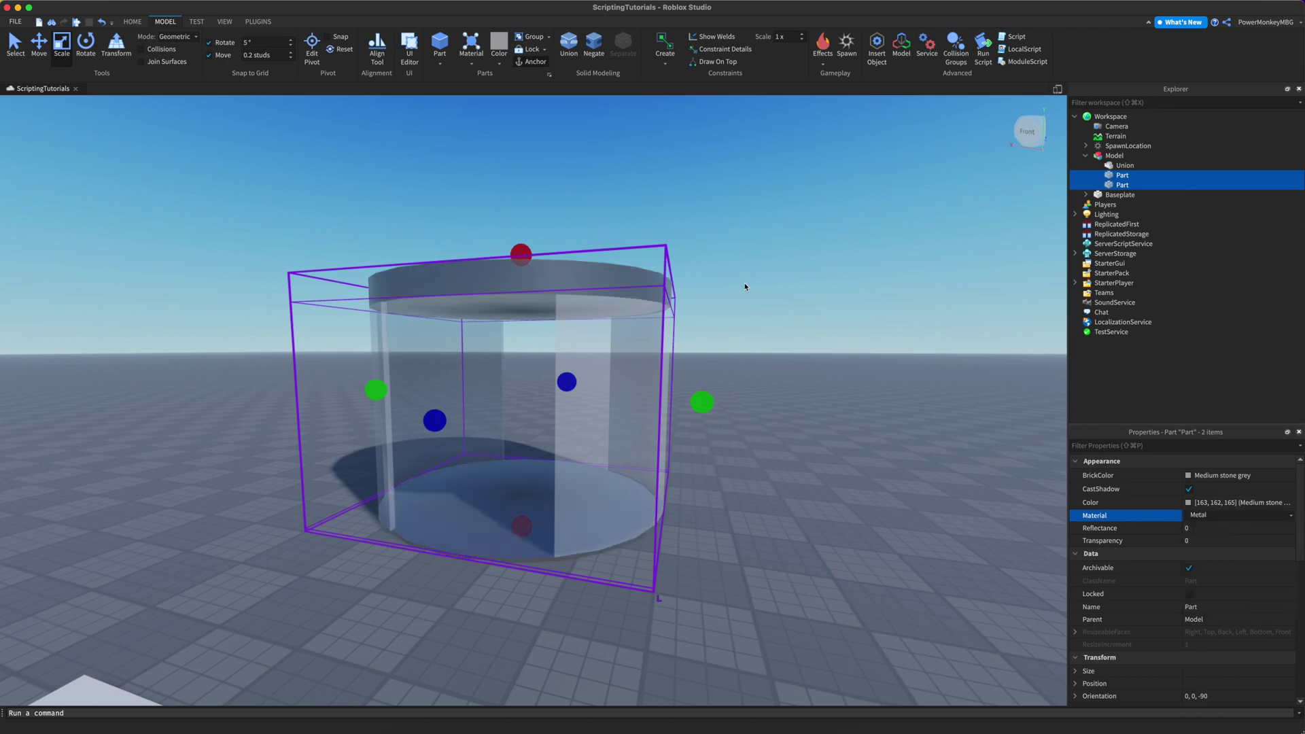
{"action": "left_click", "coordinate": [681, 234]}
Add a new block part to the model, stretched across the circular base and centred on the disc.
{"action": "scroll", "coordinate": [682, 235], "scroll_direction": "down", "scroll_amount": 5}
{"action": "right_click_drag", "start_coordinate": [682, 235], "coordinate": [574, 400]}
{"action": "scroll", "coordinate": [681, 235], "scroll_direction": "up", "scroll_amount": 5}
{"action": "scroll", "coordinate": [574, 403], "scroll_direction": "down", "scroll_amount": 5}
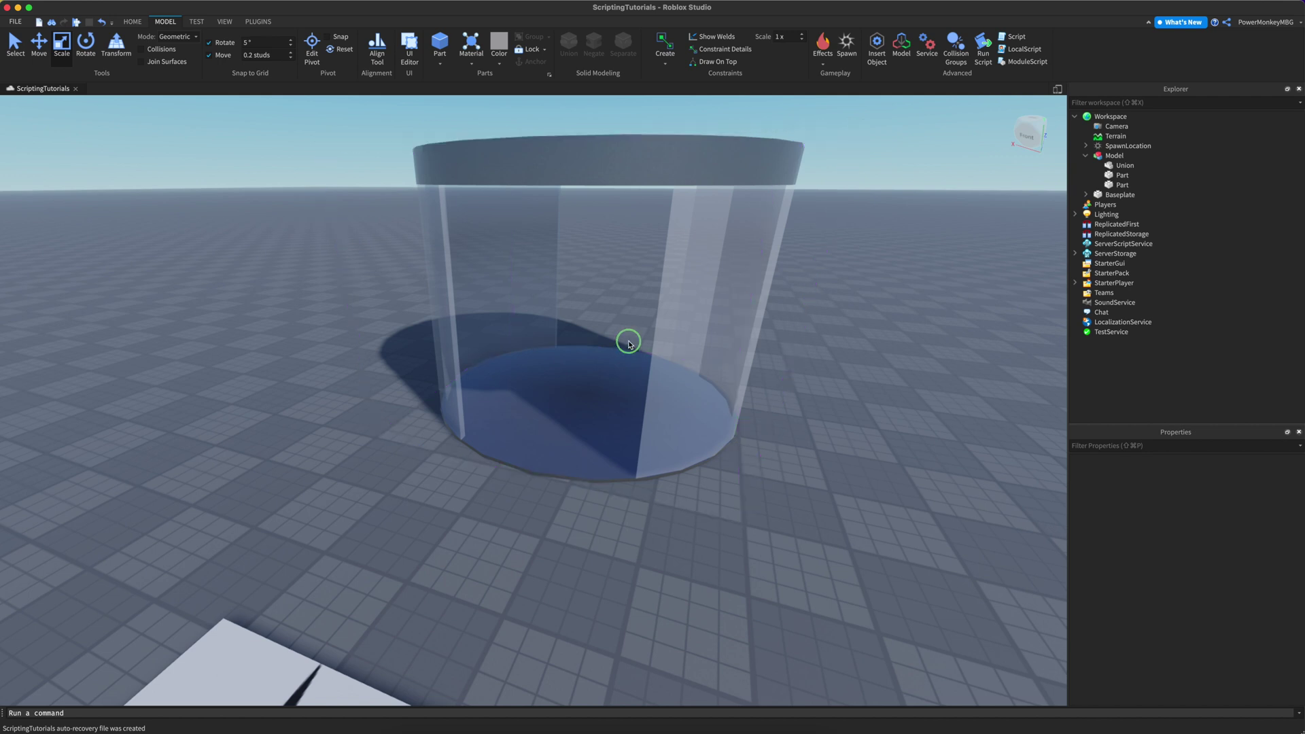
{"action": "scroll", "coordinate": [625, 342], "scroll_direction": "up", "scroll_amount": 10}
{"action": "scroll", "coordinate": [626, 342], "scroll_direction": "down", "scroll_amount": 6}
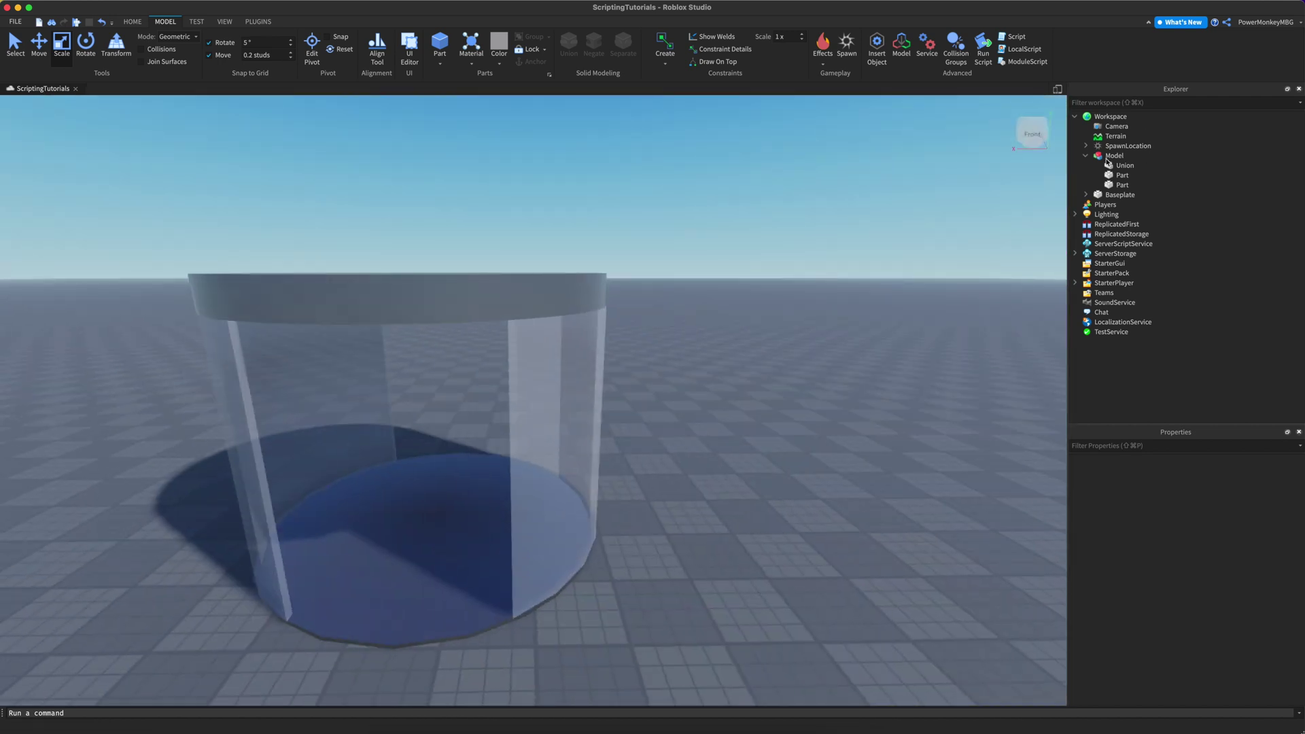
{"action": "left_click", "coordinate": [1130, 156]}
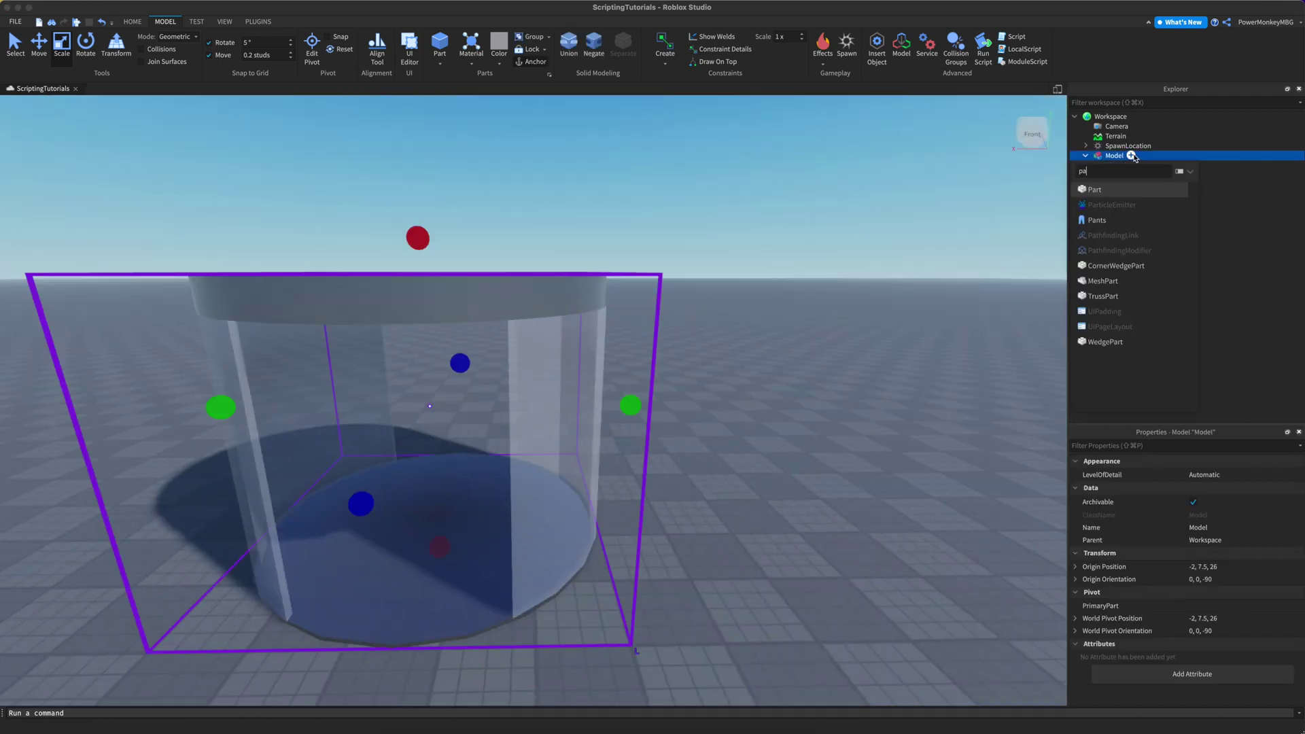
{"action": "key", "text": "Return"}
{"action": "left_click", "coordinate": [517, 264]}
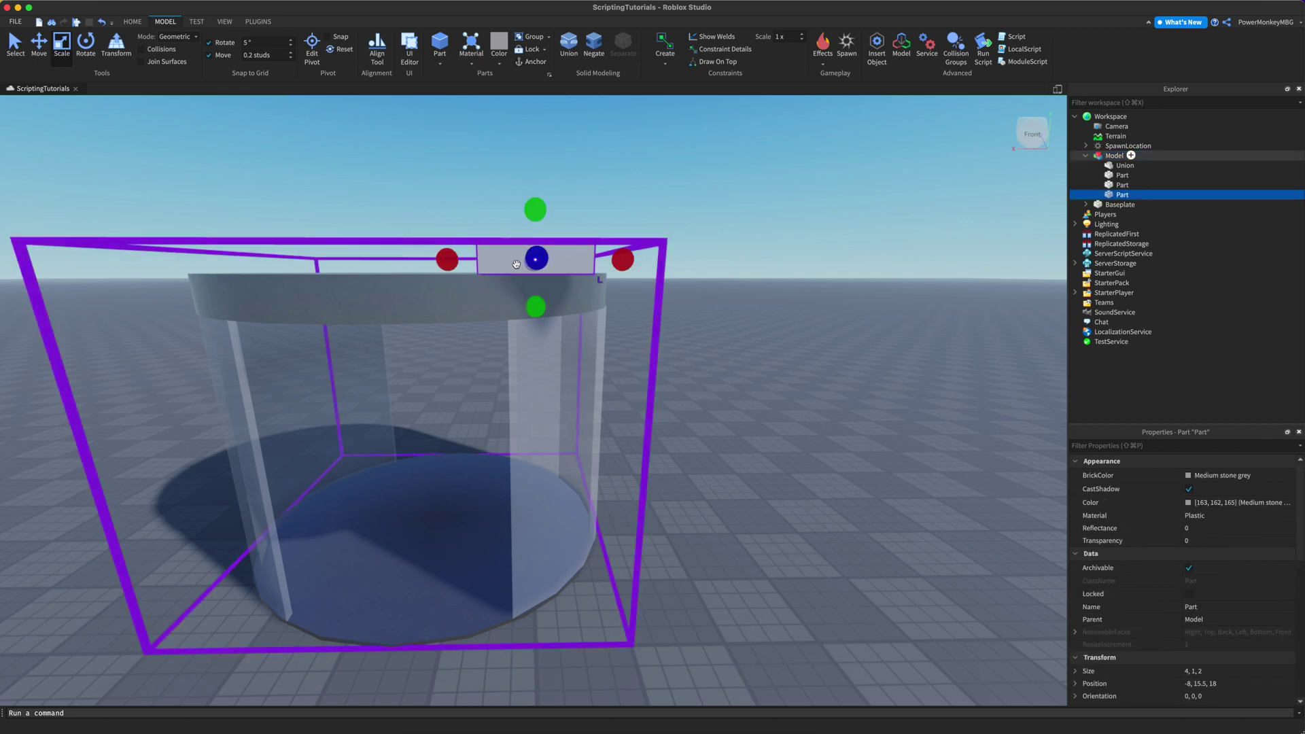
{"action": "left_click_drag", "start_coordinate": [516, 264], "coordinate": [774, 387]}
{"action": "scroll", "coordinate": [598, 423], "scroll_direction": "up", "scroll_amount": 5}
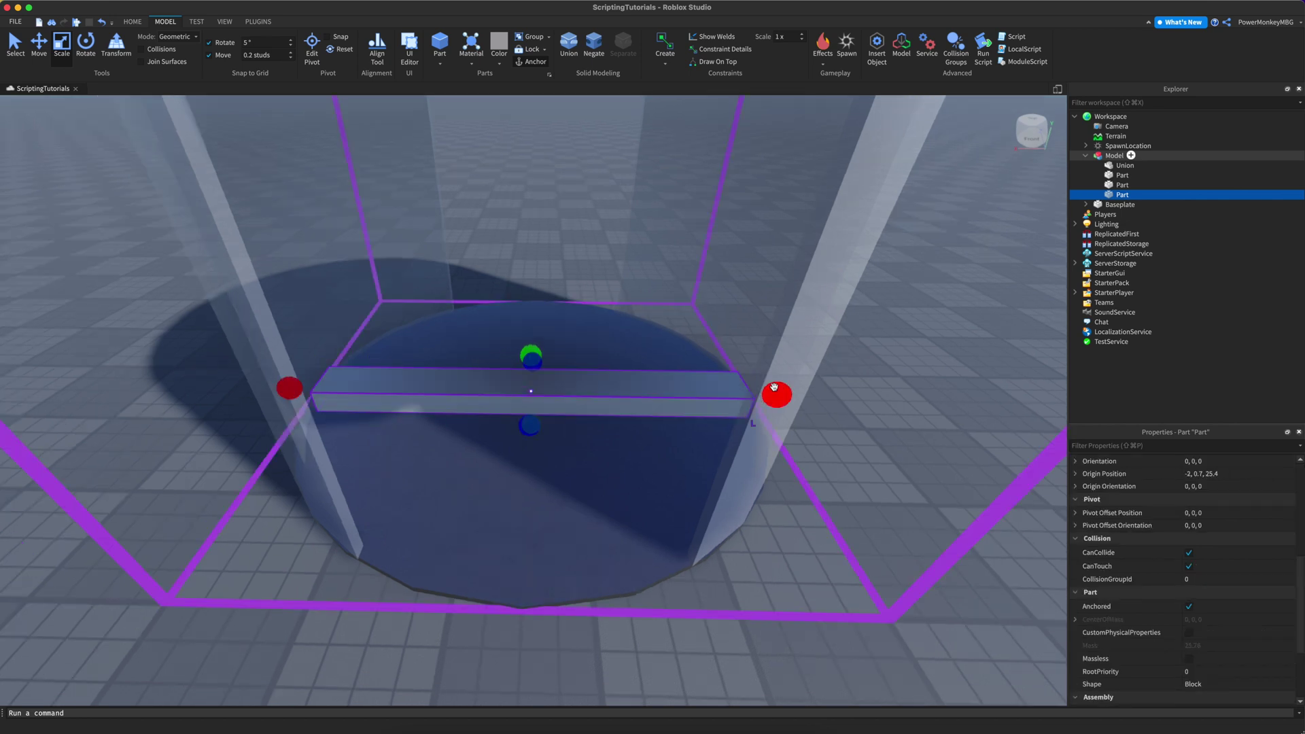
{"action": "right_click_drag", "start_coordinate": [773, 386], "coordinate": [771, 392]}
{"action": "key", "text": "super+2"}
{"action": "key", "text": "super+3"}
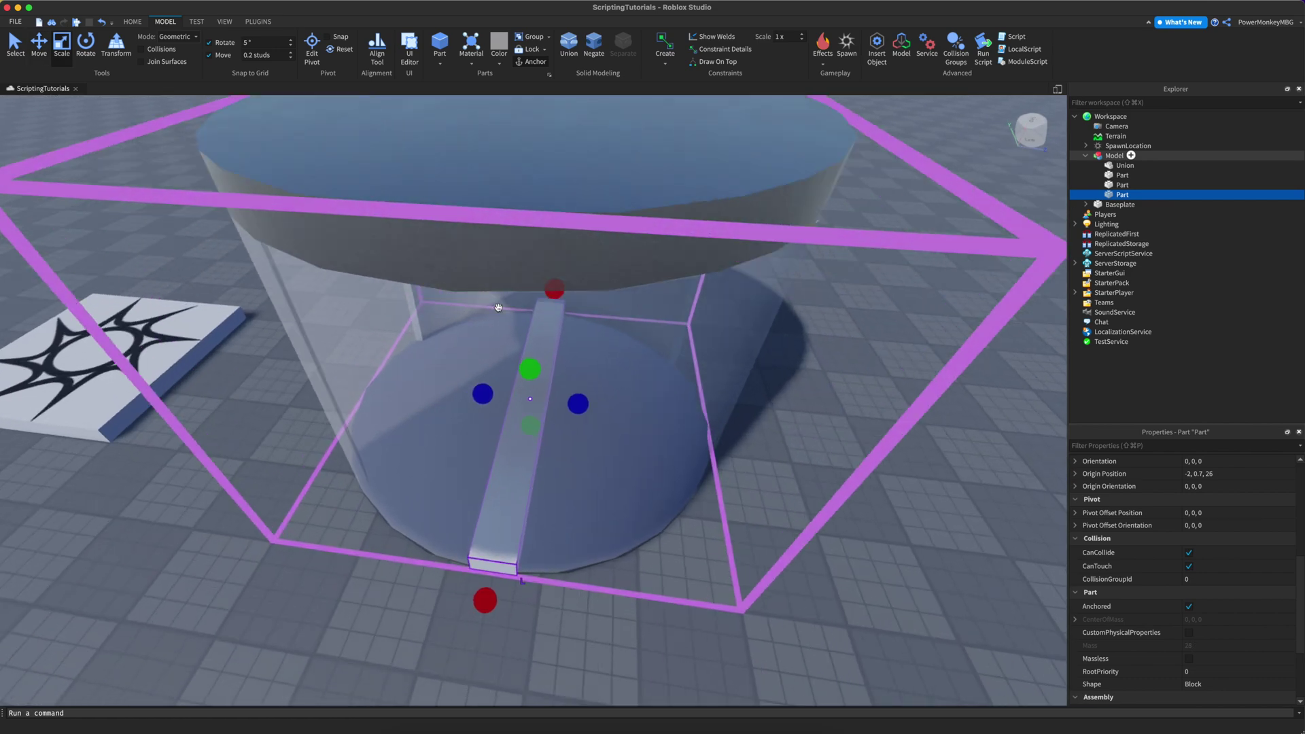
Thin the block evenly from both sides and raise its height towards the roof to form an upright door panel.
{"action": "left_click_drag", "start_coordinate": [577, 403], "coordinate": [542, 400], "text": "super"}
{"action": "right_click_drag", "start_coordinate": [540, 400], "coordinate": [539, 396]}
{"action": "left_click_drag", "start_coordinate": [592, 441], "coordinate": [617, 230]}
{"action": "right_click_drag", "start_coordinate": [616, 230], "coordinate": [616, 229]}
Duplicate the roof disc, lower the copy just beneath the roof and shrink its width evenly around its centre.
{"action": "left_click", "coordinate": [599, 267], "text": "alt"}
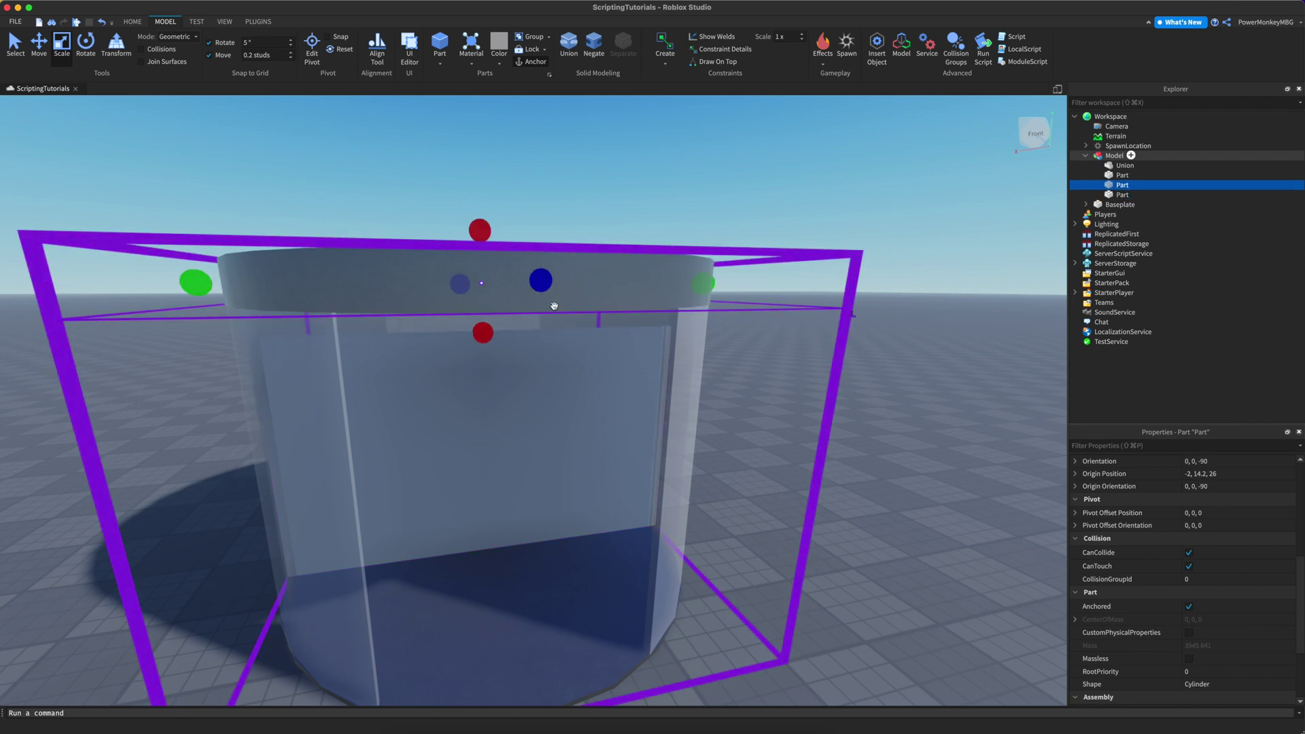
{"action": "key", "text": "super+d"}
{"action": "key", "text": "super+2"}
{"action": "left_click_drag", "start_coordinate": [483, 357], "coordinate": [486, 374]}
{"action": "key", "text": "super+3"}
{"action": "left_click_drag", "start_coordinate": [709, 310], "coordinate": [576, 327], "text": "super"}
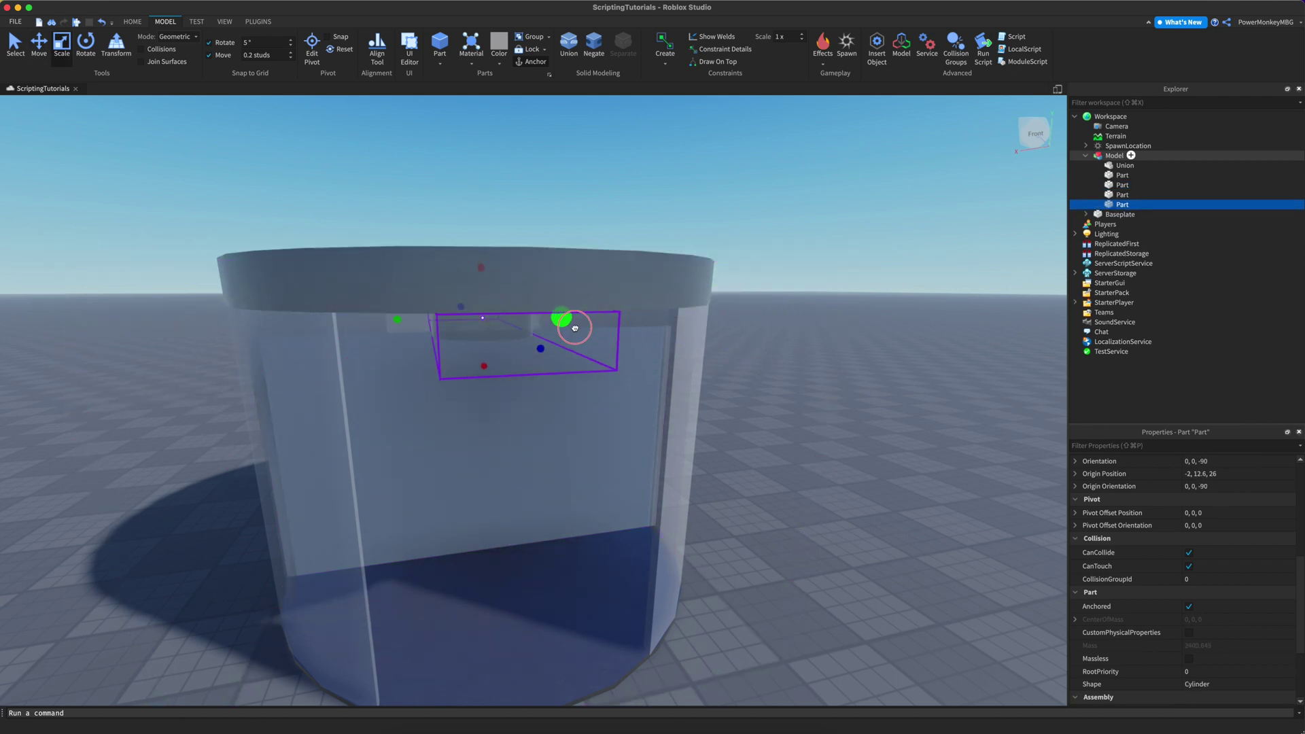
Narrow the copied disc in its other direction and extend it downwards to the base as a central pole.
{"action": "key", "text": "a"}
{"action": "right_click_drag", "start_coordinate": [544, 334], "coordinate": [825, 291]}
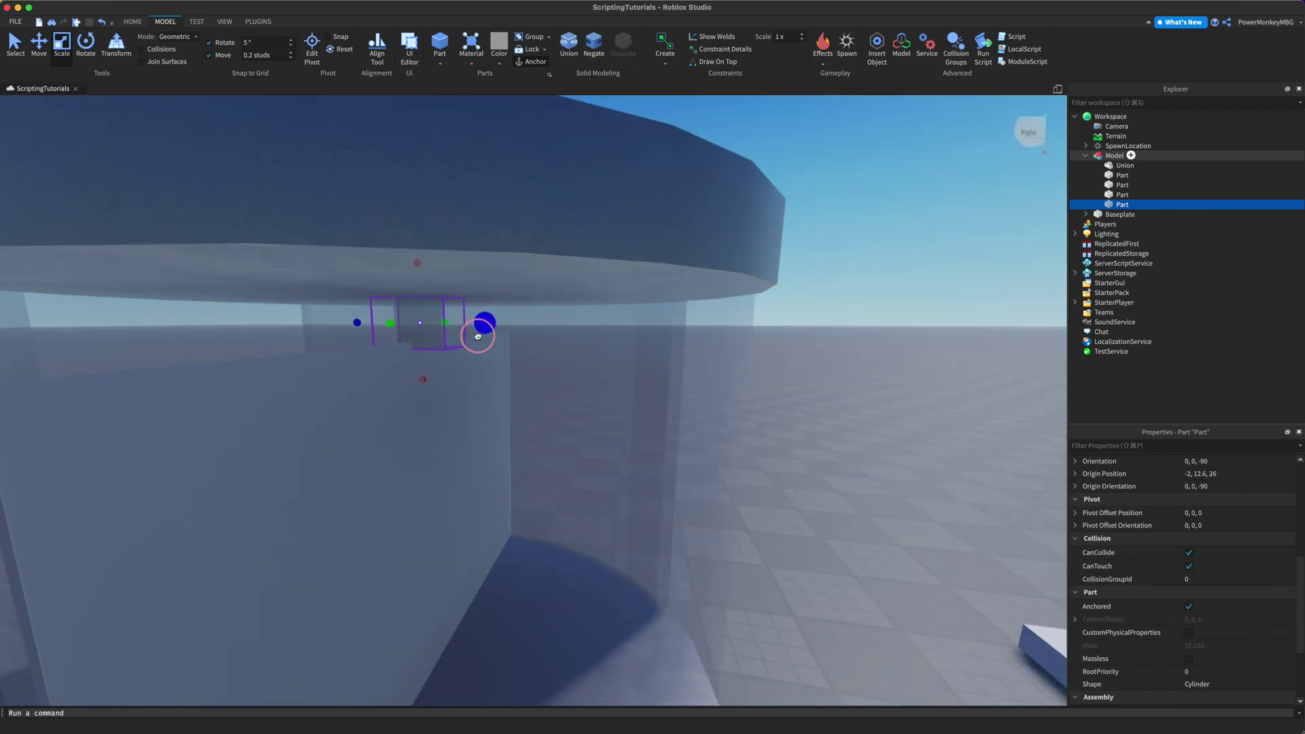
{"action": "right_click_drag", "start_coordinate": [469, 337], "coordinate": [467, 339]}
{"action": "key", "text": "s"}
{"action": "left_click_drag", "start_coordinate": [490, 357], "coordinate": [531, 595]}
{"action": "key", "text": "s"}
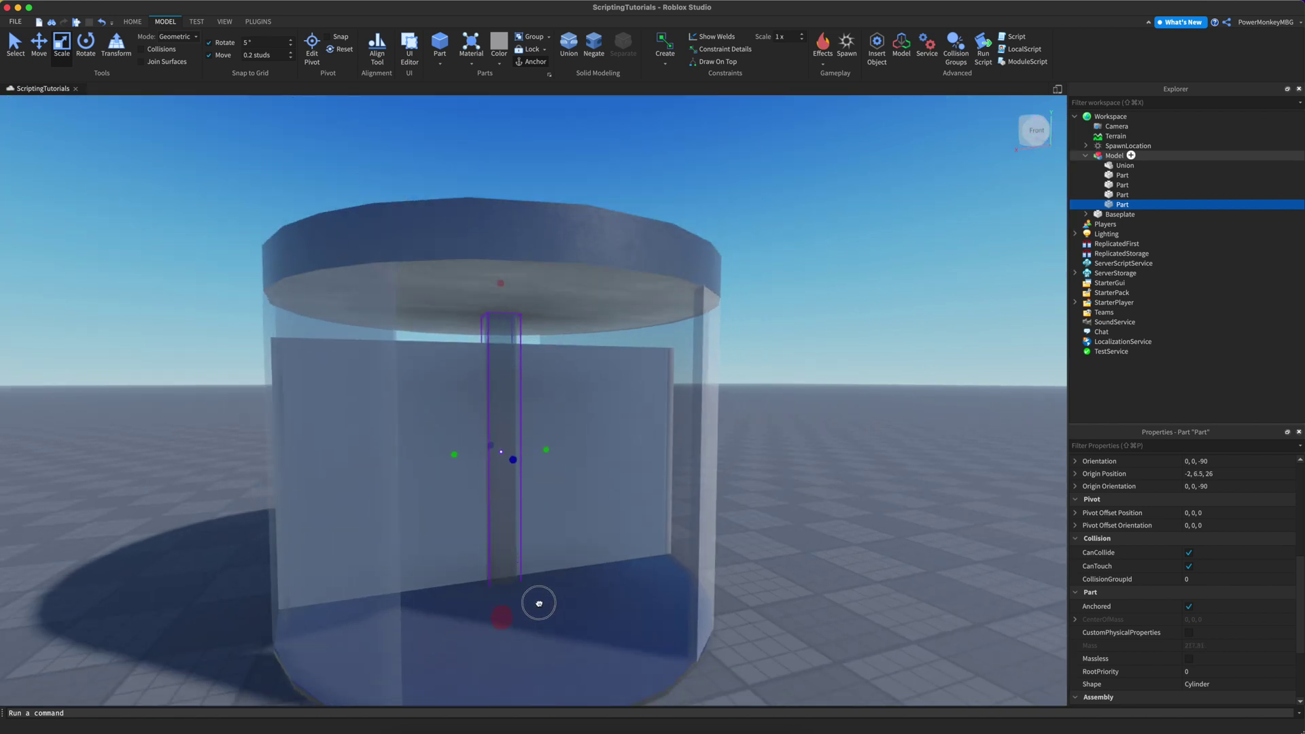
Fit the central pole between base and roof and slim it evenly in both horizontal directions.
{"action": "scroll", "coordinate": [604, 495], "scroll_direction": "up", "scroll_amount": 6}
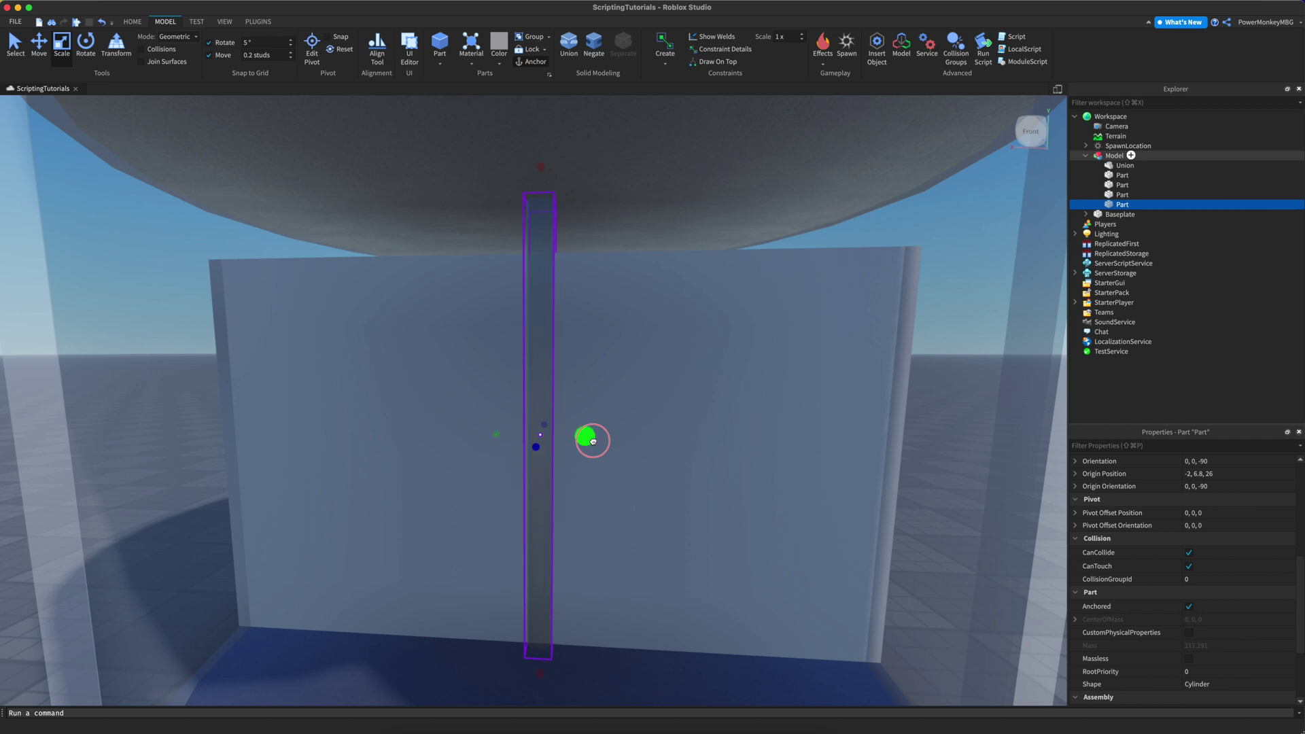
{"action": "scroll", "coordinate": [593, 441], "scroll_direction": "up", "scroll_amount": 2}
{"action": "right_click_drag", "start_coordinate": [592, 442], "coordinate": [352, 432]}
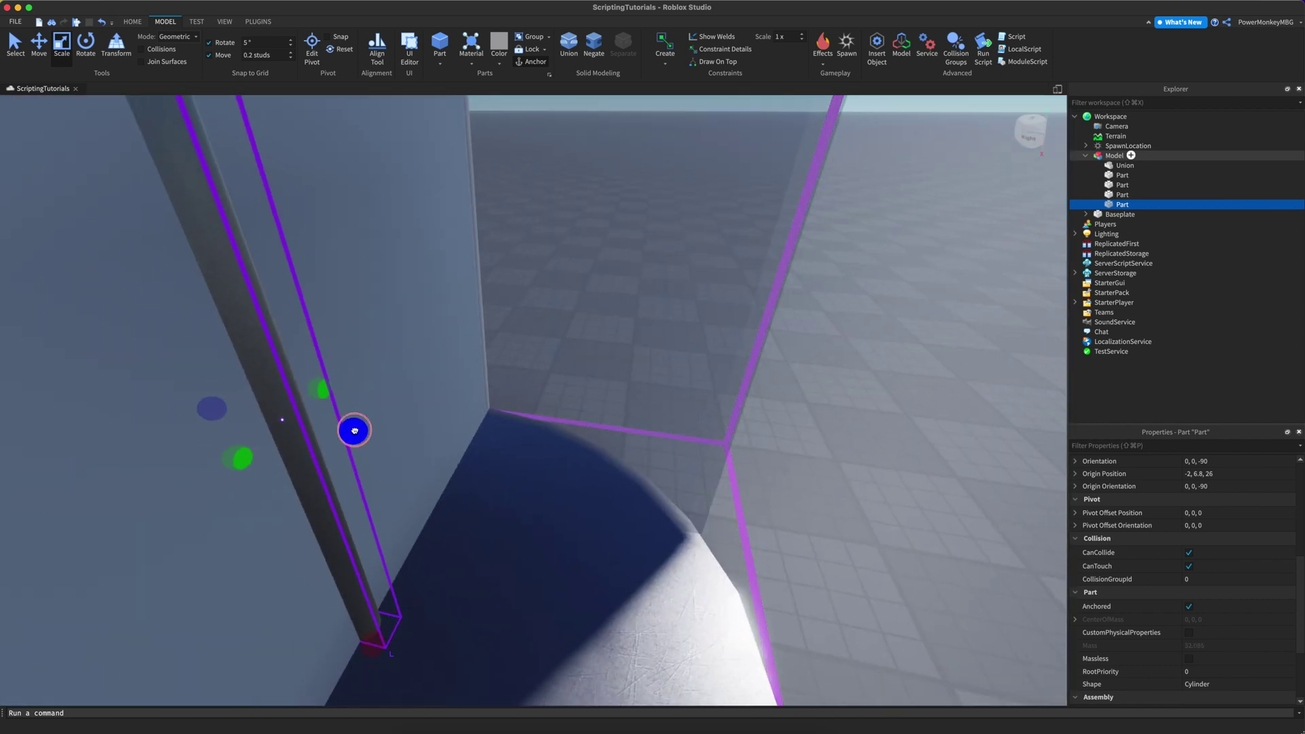
{"action": "left_click_drag", "start_coordinate": [354, 430], "coordinate": [342, 428]}
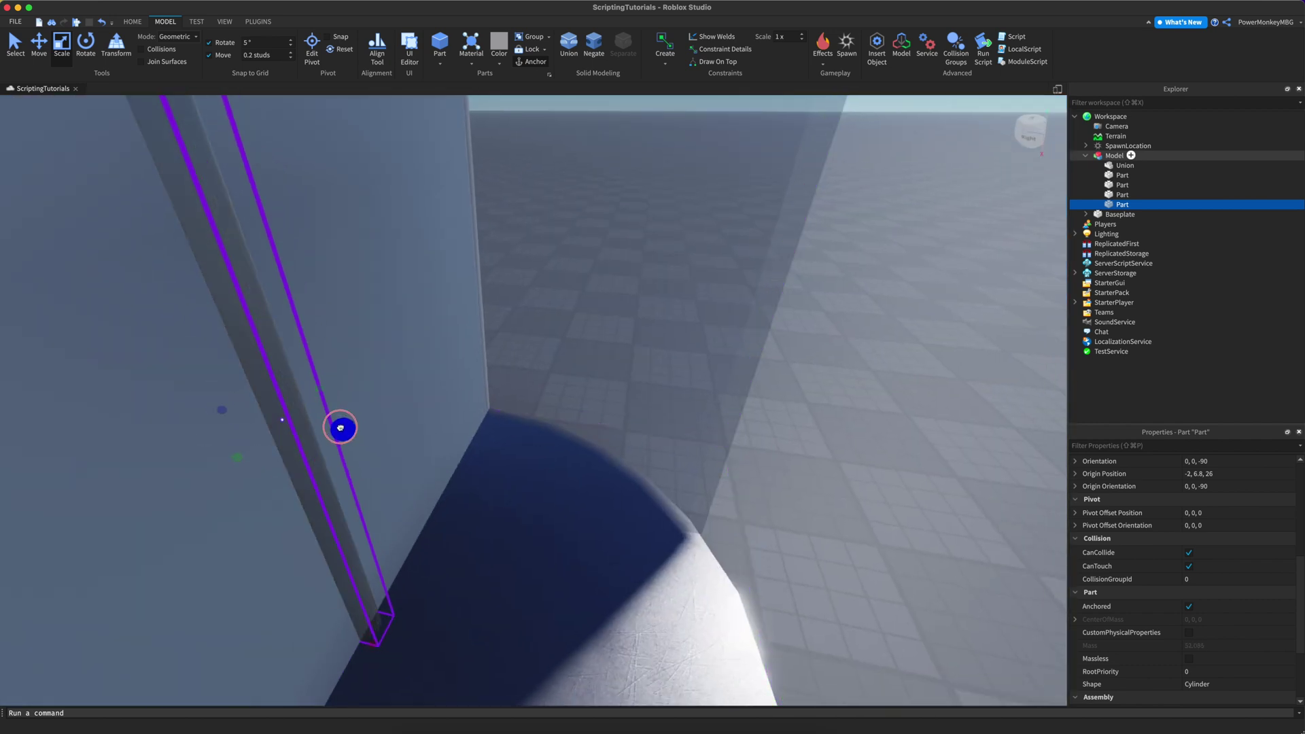
Extend the upright door panel up to the underside of the roof.
{"action": "right_click_drag", "start_coordinate": [511, 365], "coordinate": [509, 360]}
{"action": "scroll", "coordinate": [518, 370], "scroll_direction": "down", "scroll_amount": 5}
{"action": "left_click", "coordinate": [507, 361], "text": "alt"}
{"action": "scroll", "coordinate": [508, 361], "scroll_direction": "up", "scroll_amount": 3}
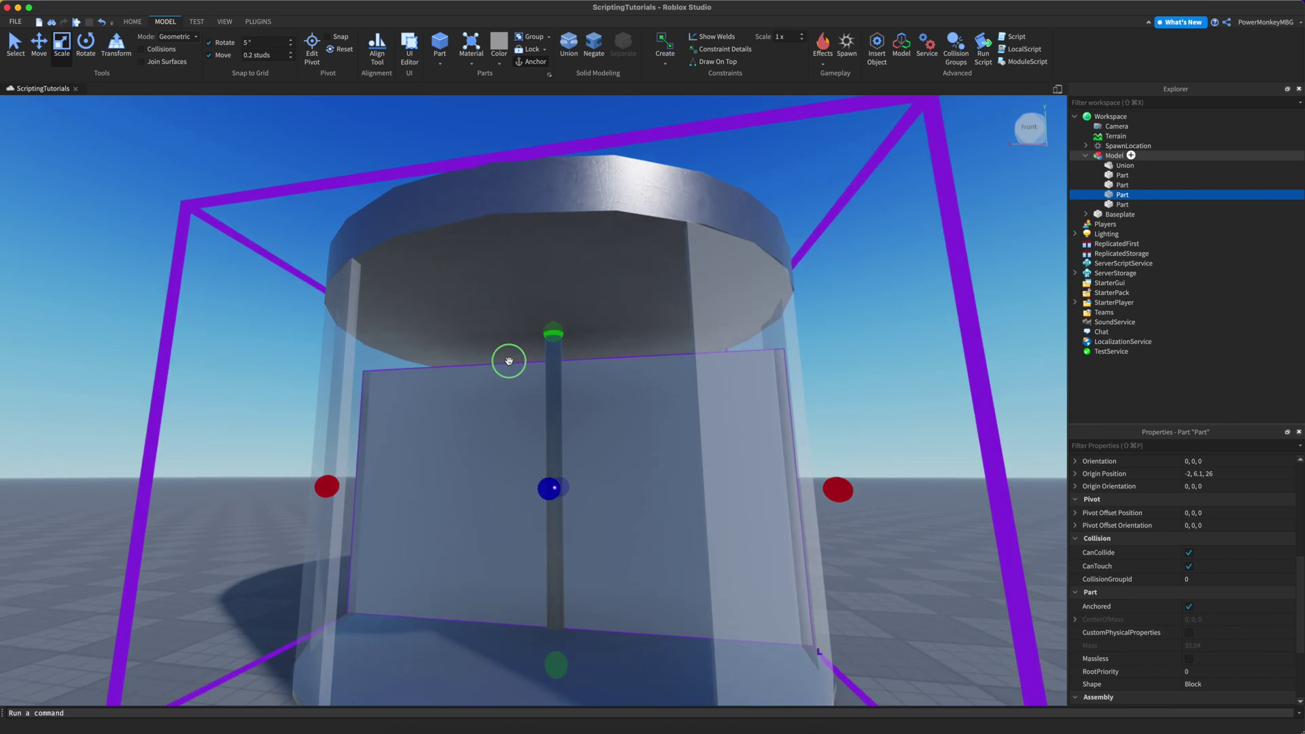
{"action": "scroll", "coordinate": [509, 361], "scroll_direction": "up", "scroll_amount": 3}
{"action": "left_click_drag", "start_coordinate": [567, 265], "coordinate": [566, 224]}
{"action": "scroll", "coordinate": [440, 320], "scroll_direction": "down", "scroll_amount": 5}
{"action": "right_click_drag", "start_coordinate": [440, 320], "coordinate": [440, 320]}
{"action": "scroll", "coordinate": [463, 326], "scroll_direction": "up", "scroll_amount": 2}
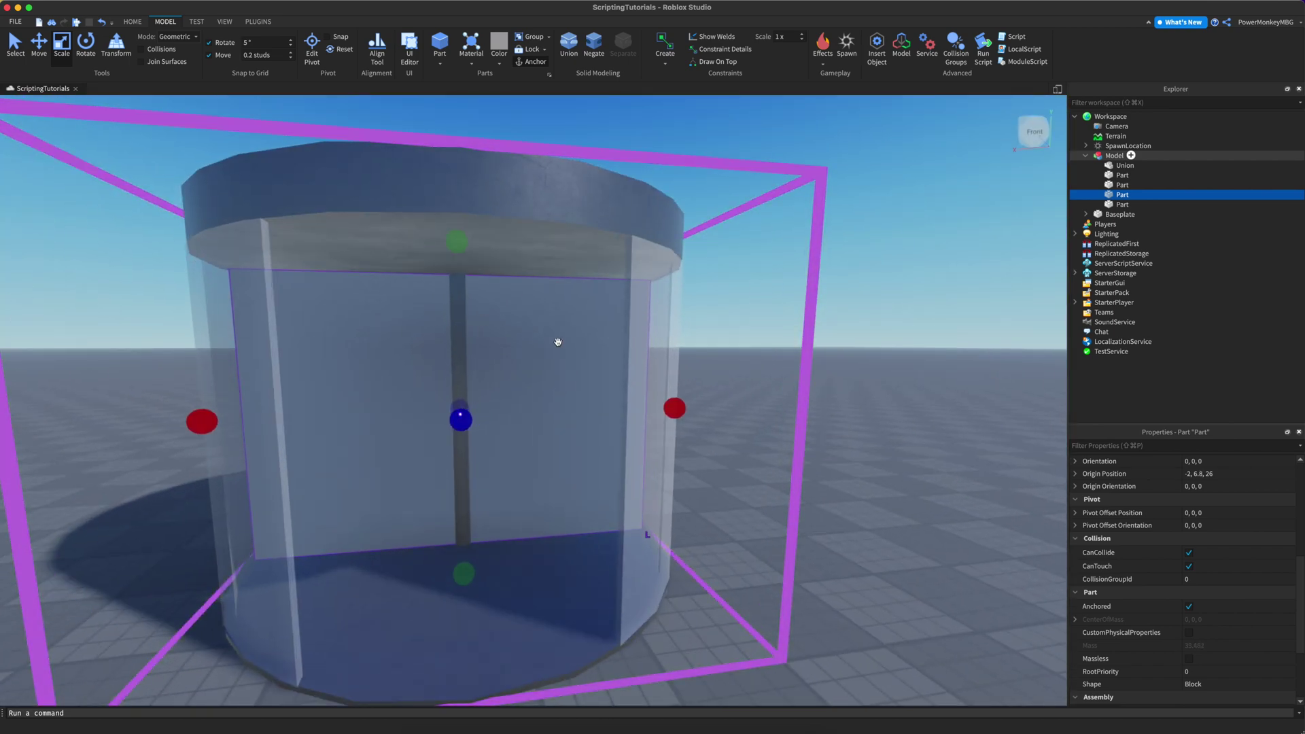
{"action": "scroll", "coordinate": [557, 342], "scroll_direction": "up", "scroll_amount": 2}
{"action": "right_click_drag", "start_coordinate": [541, 313], "coordinate": [540, 314]}
{"action": "scroll", "coordinate": [591, 387], "scroll_direction": "down", "scroll_amount": 3}
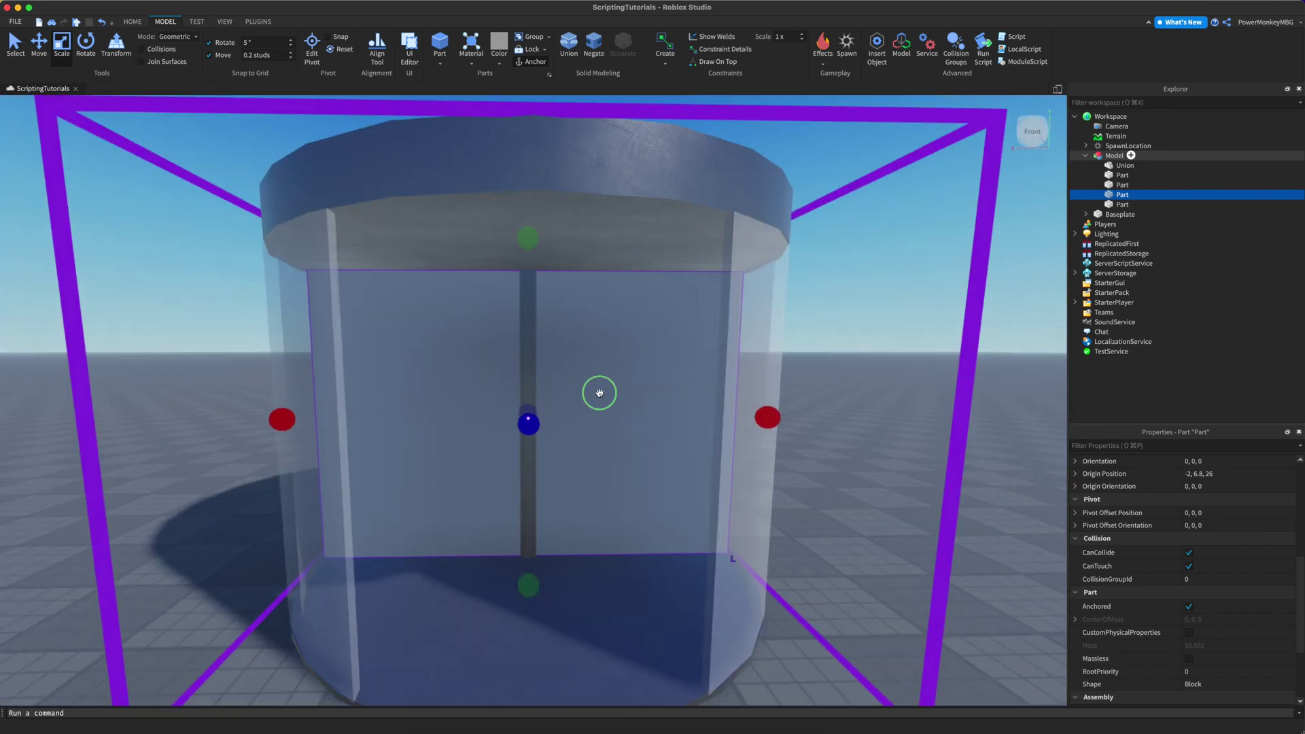